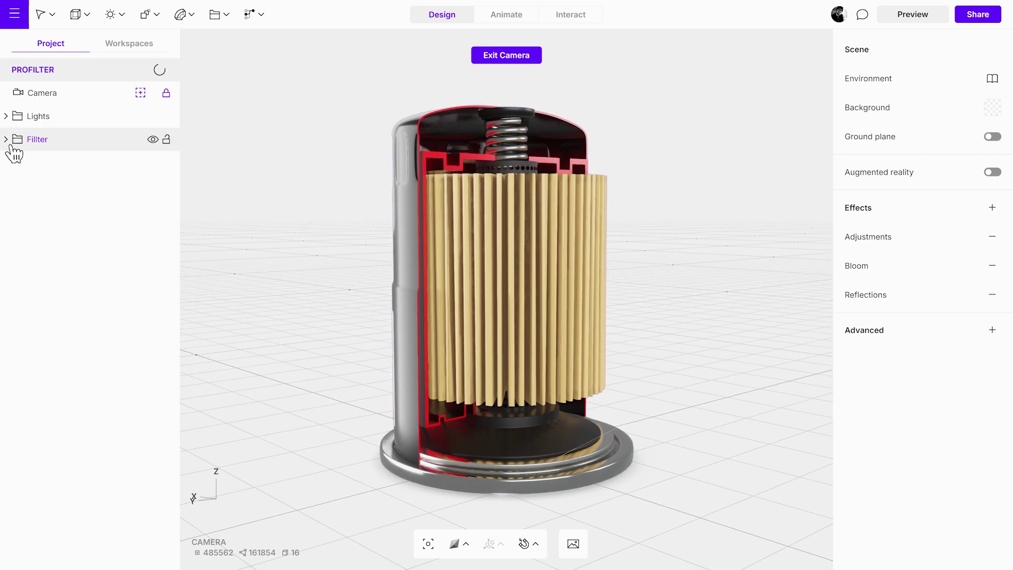
Add a new material to the Paper object in the Fillter group and name it Transparent
left_click(10, 141)
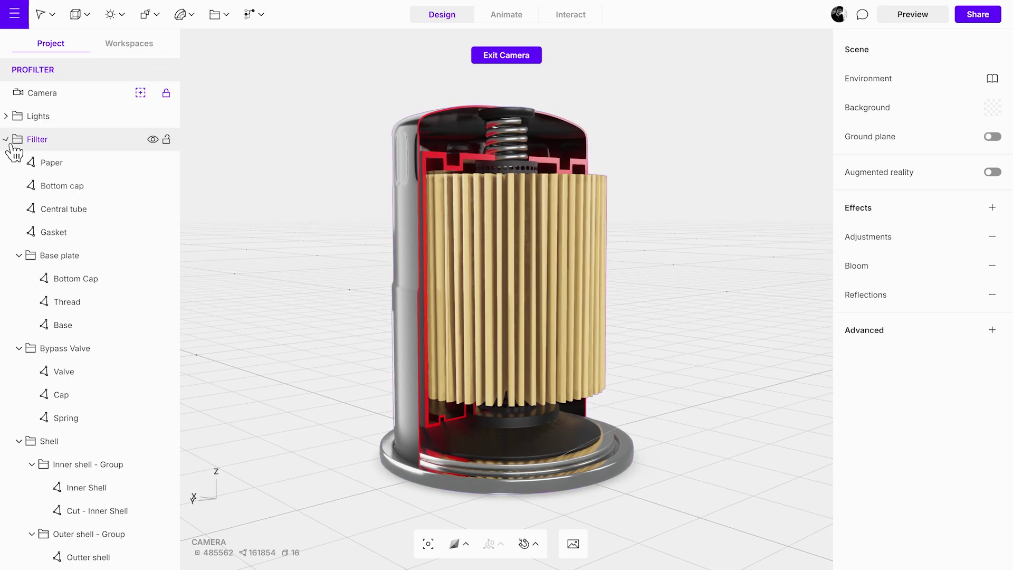
left_click(90, 165)
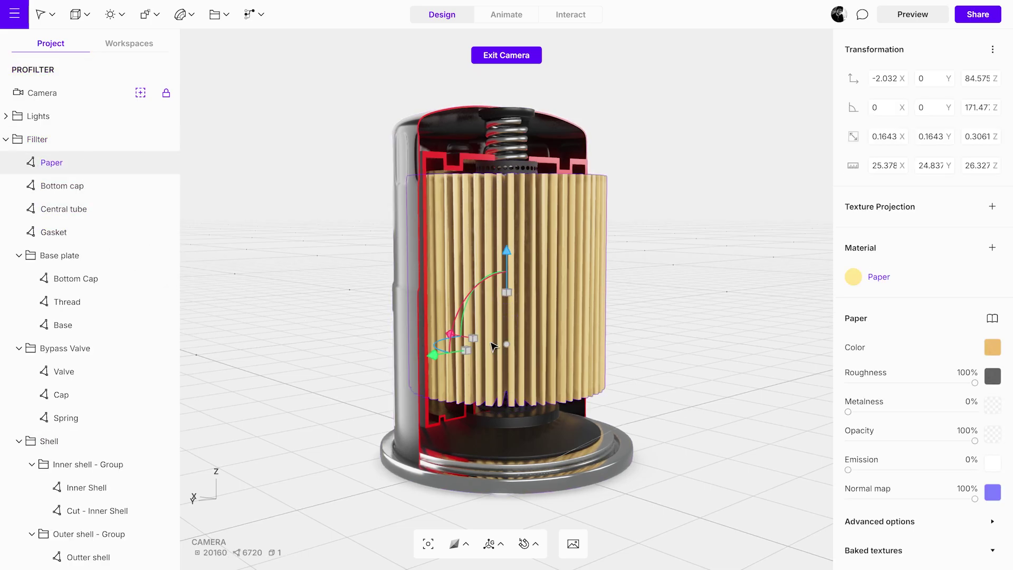
left_click(992, 249)
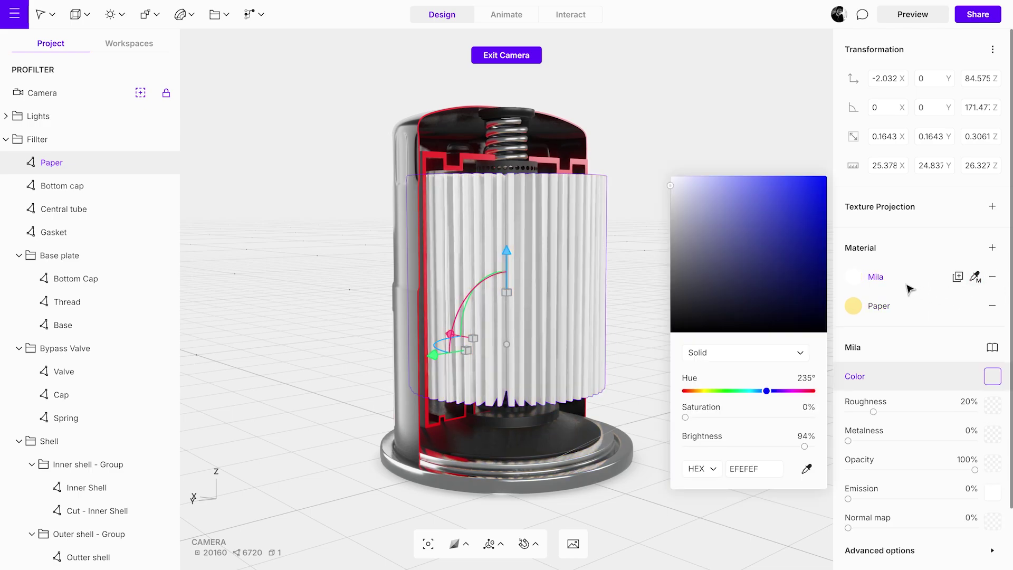
double_click(877, 276)
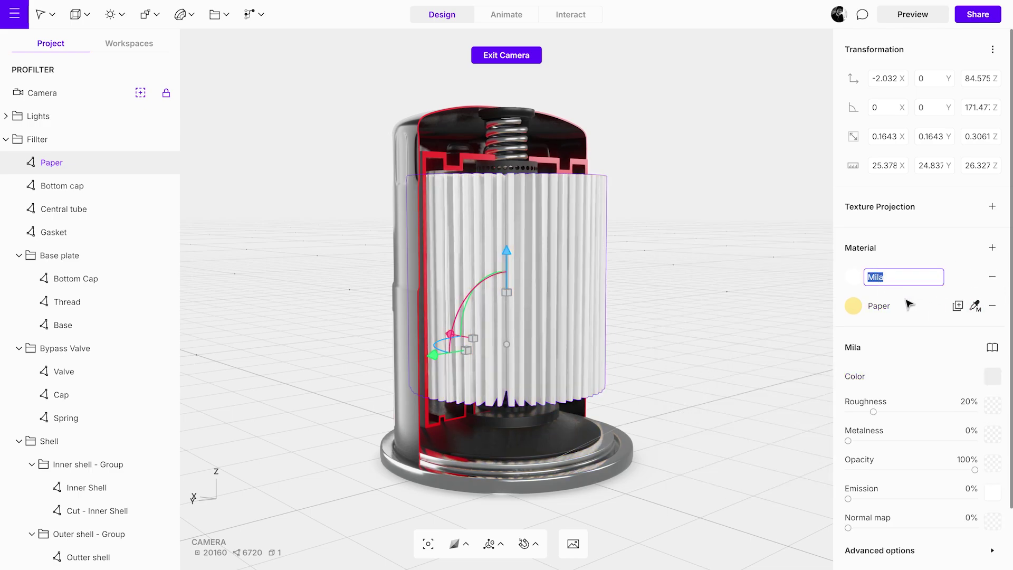
key("Return")
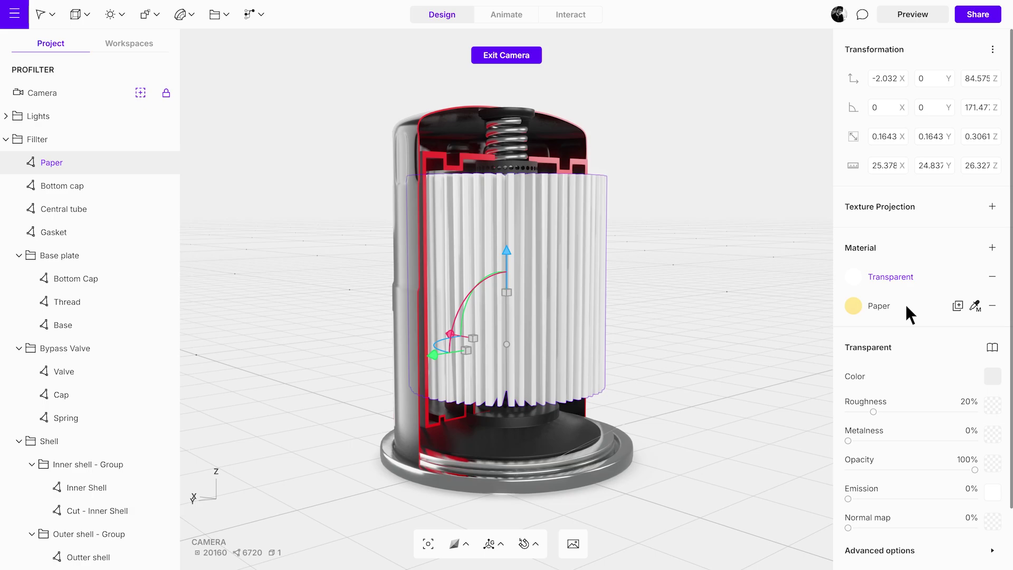
Set the Transparent material's opacity to 5% and metalness to 96%, and make Paper the object's active material again
left_click_drag(974, 470, 975, 441)
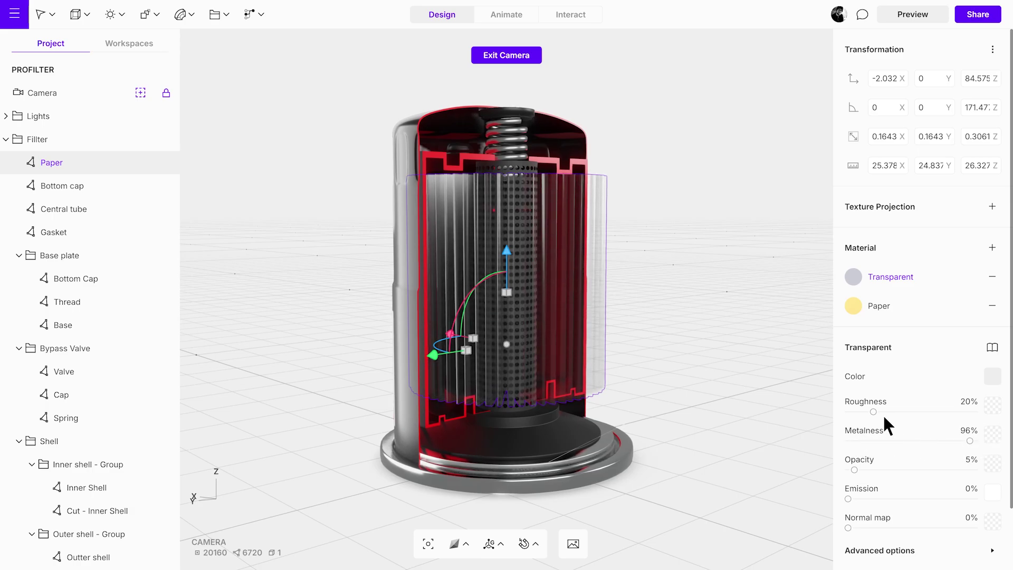
mouse_move(874, 413)
left_mouse_down()
mouse_move(938, 412)
mouse_move(875, 421)
left_mouse_up()
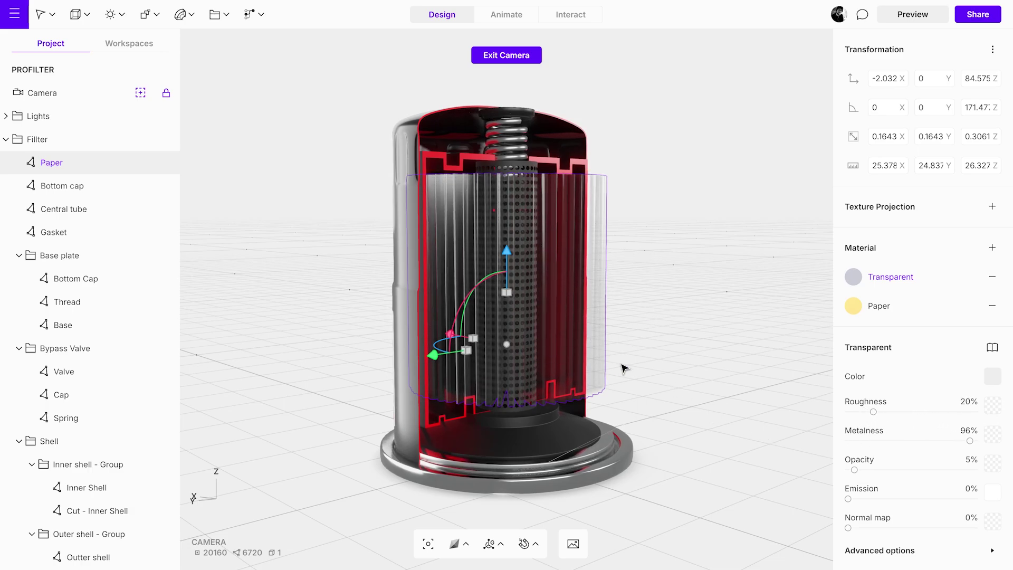
left_click(878, 306)
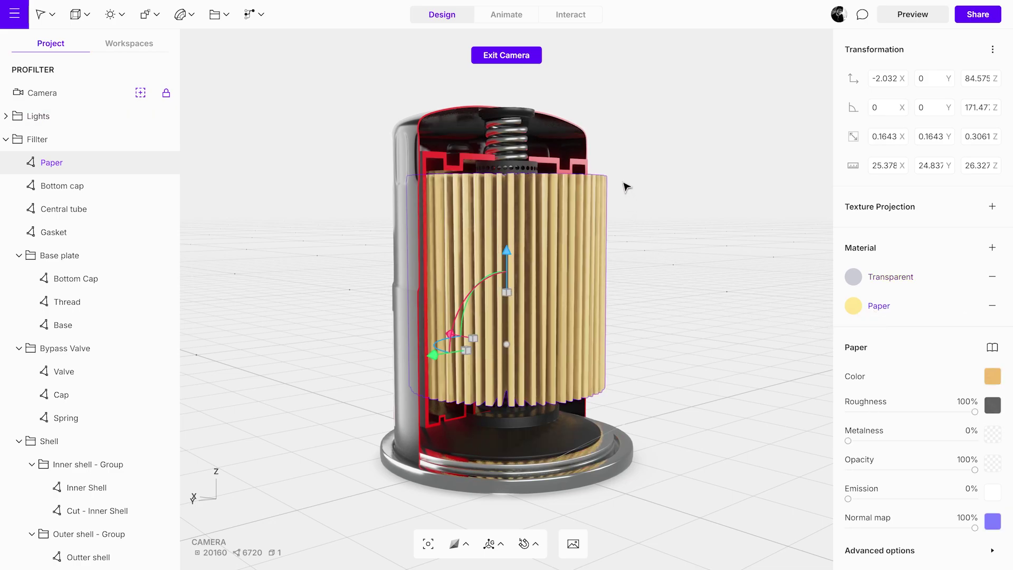
Create an interaction in Interact mode and name it "Paper - While hovering"
left_click(568, 20)
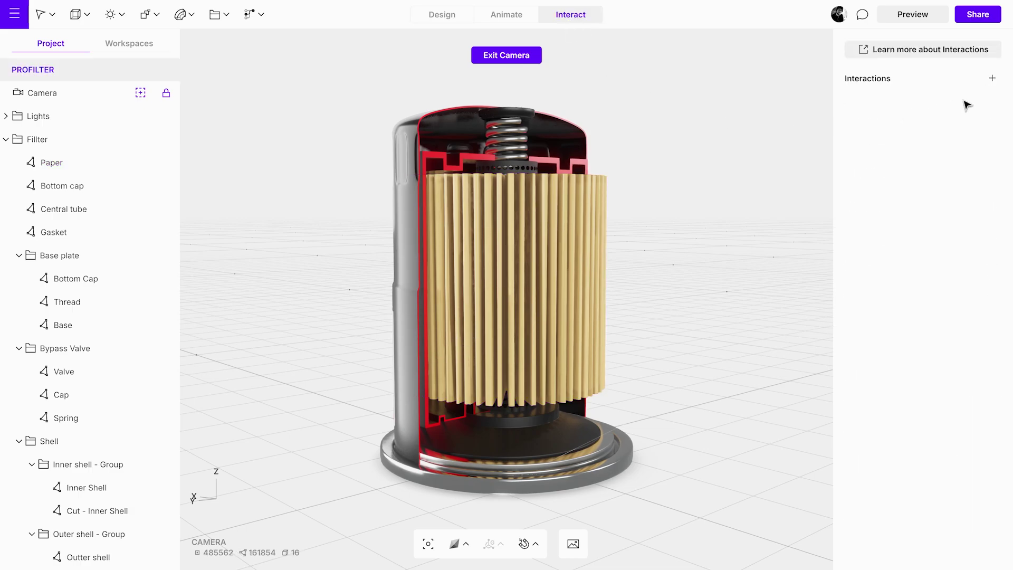
left_click(993, 78)
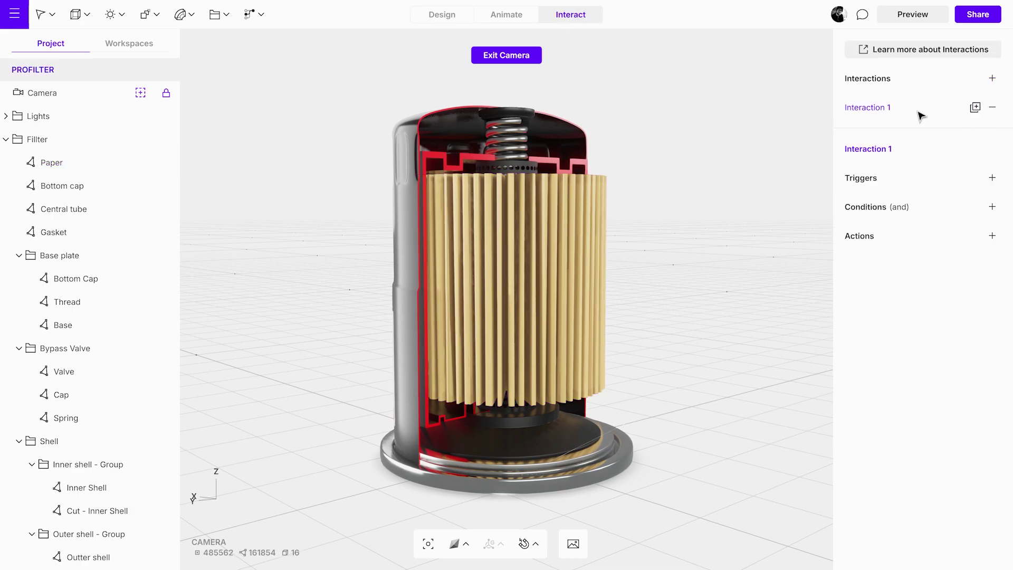
double_click(888, 108)
type("Pap")
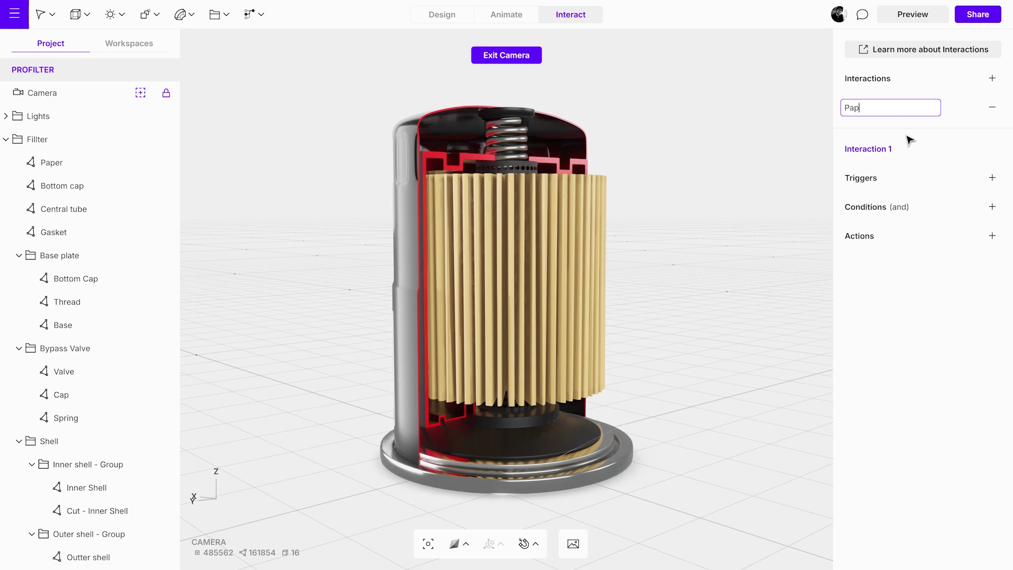
type("er - While hovering")
key("Return")
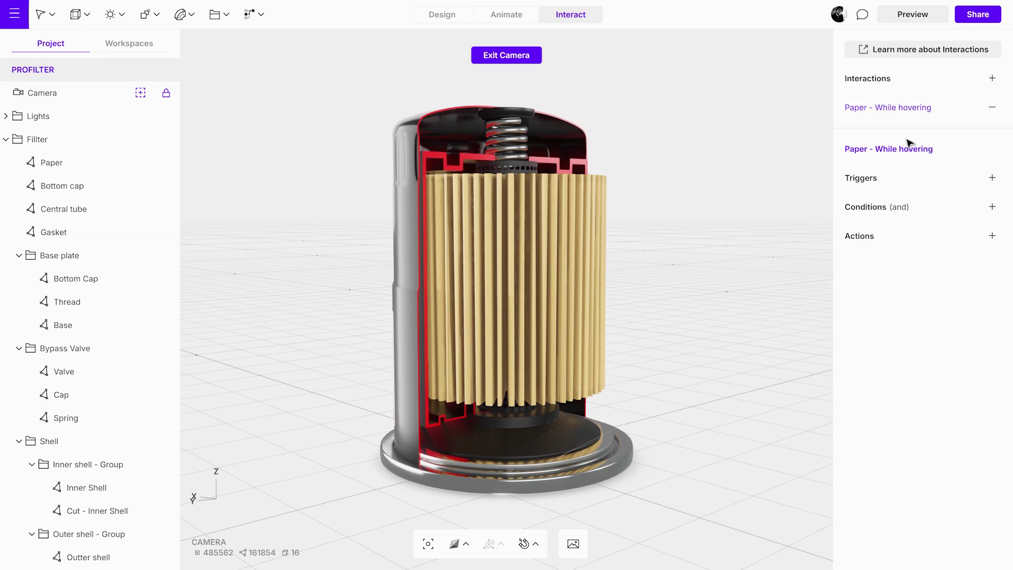
Add a While hovering trigger to the interaction with the Paper object as its target
left_click(993, 178)
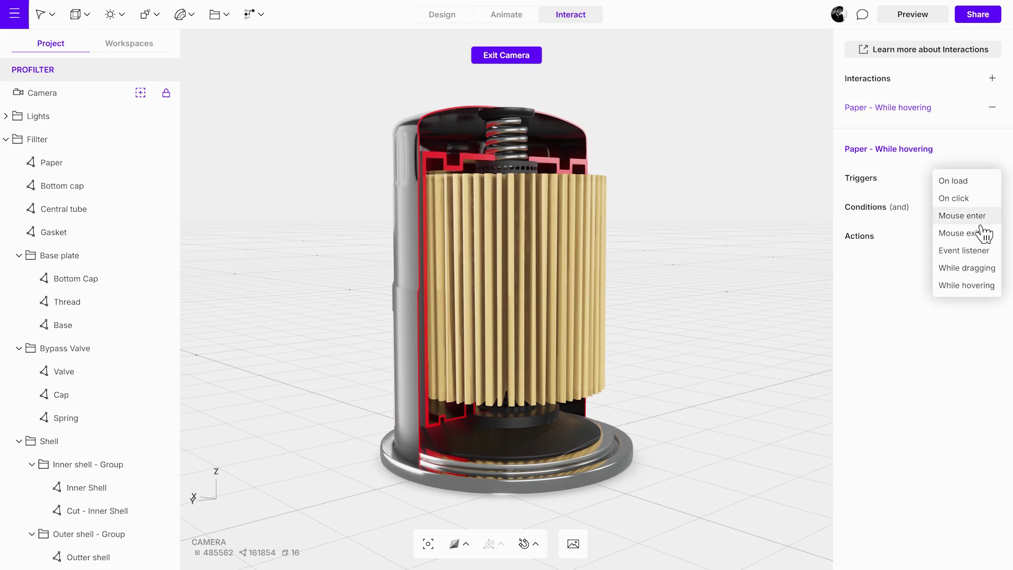
left_click(968, 285)
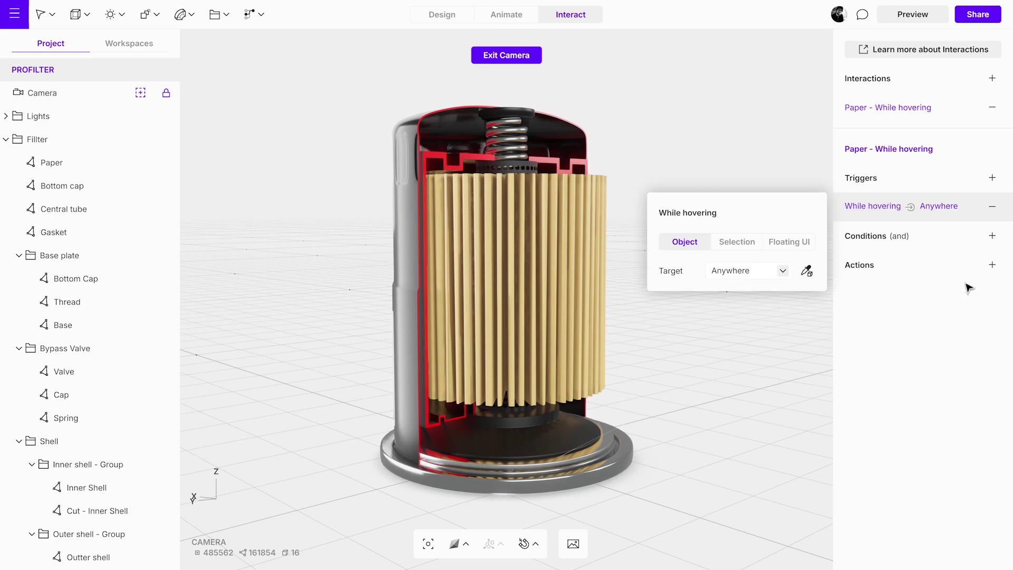
left_click(810, 273)
left_click(585, 272)
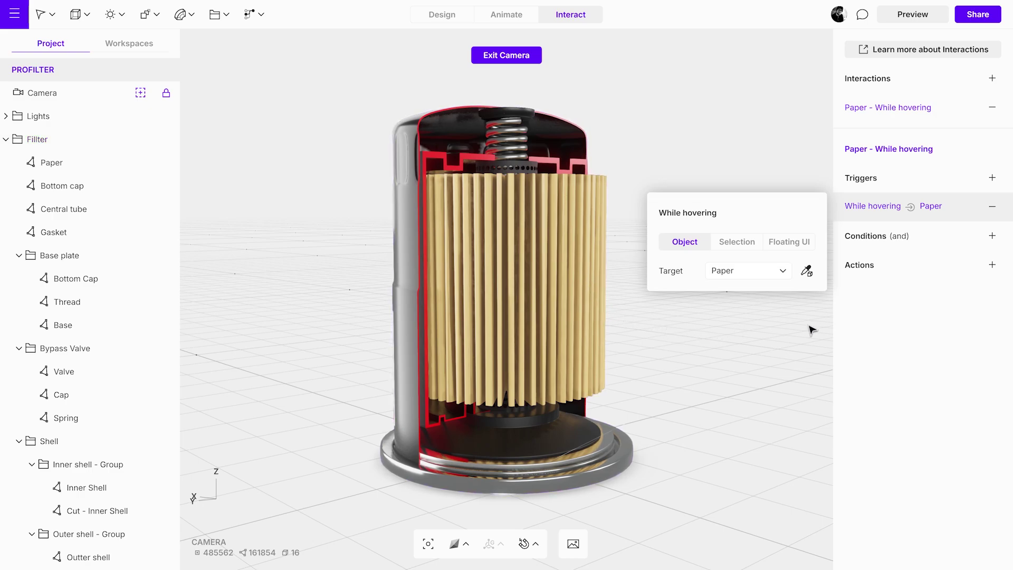
Add a Materials action to the interaction and make it apply to a selection instead of a single object
left_click(992, 265)
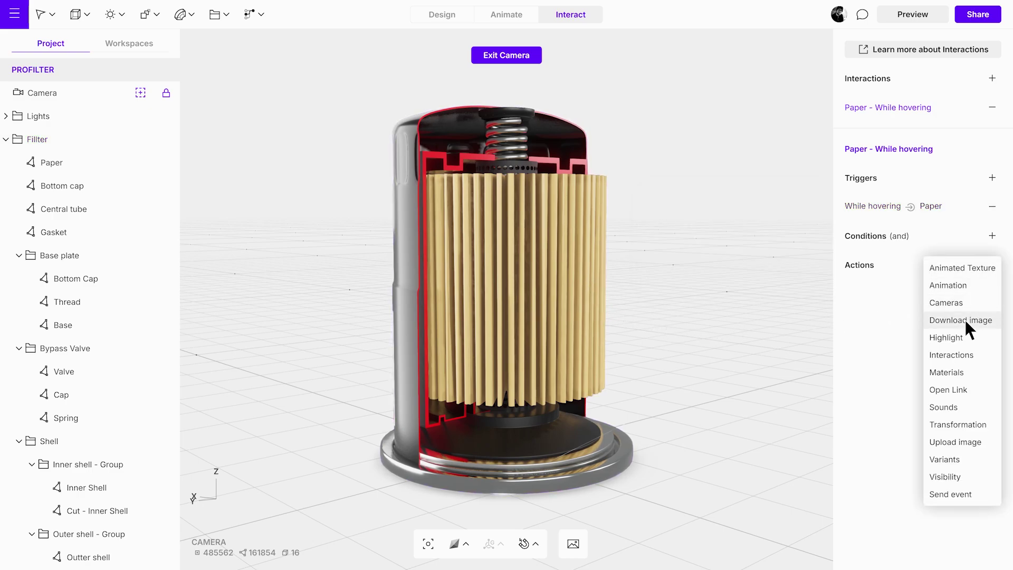
left_click(946, 373)
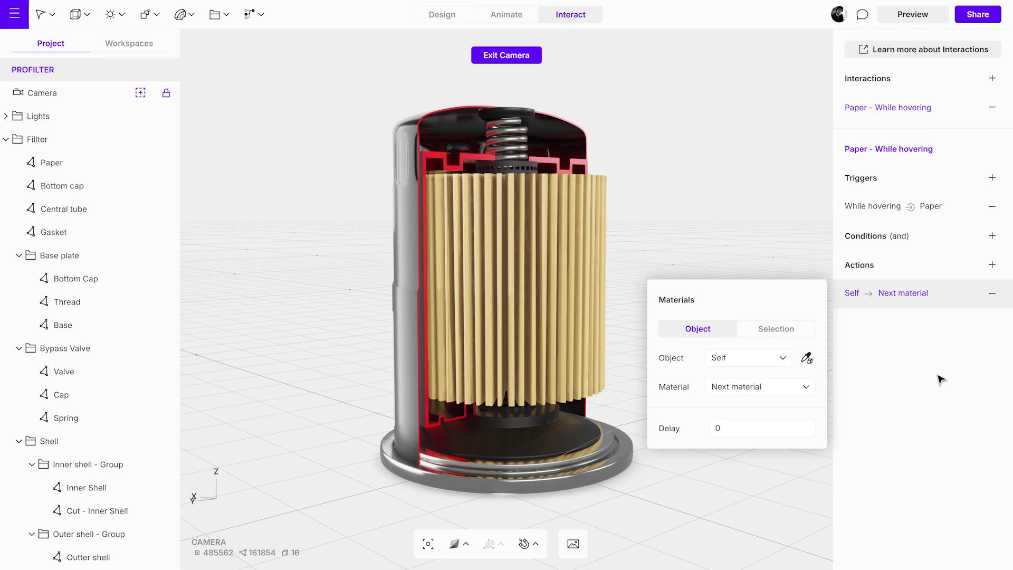
left_click(778, 334)
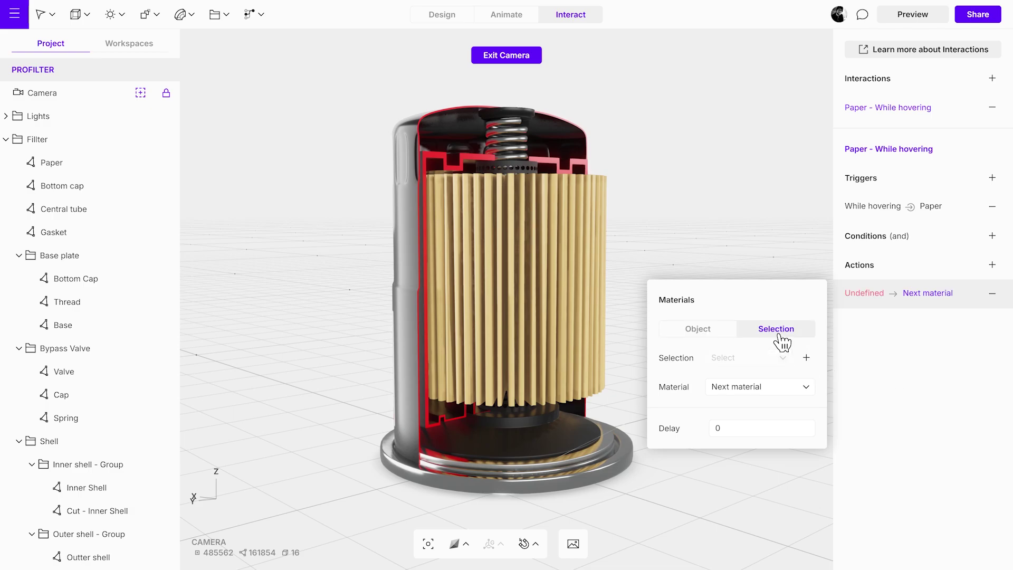
Create a new selection named Transparency from all the filter parts, from Paper through Label
left_click(102, 169)
left_click(99, 186, "shift")
left_click_drag(97, 212, 79, 544, "shift")
scroll(116, 410, "down", 1)
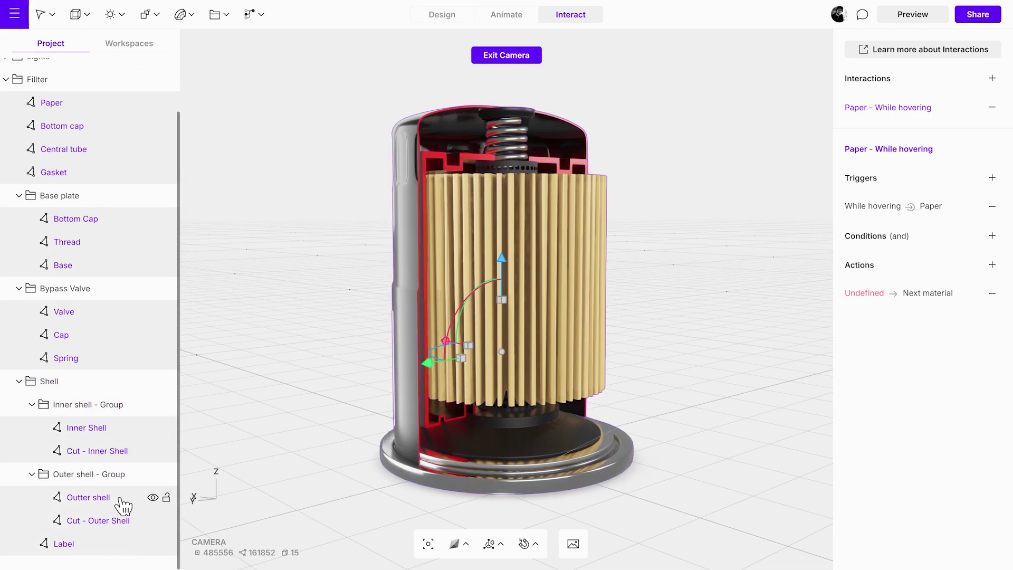
right_click(98, 432)
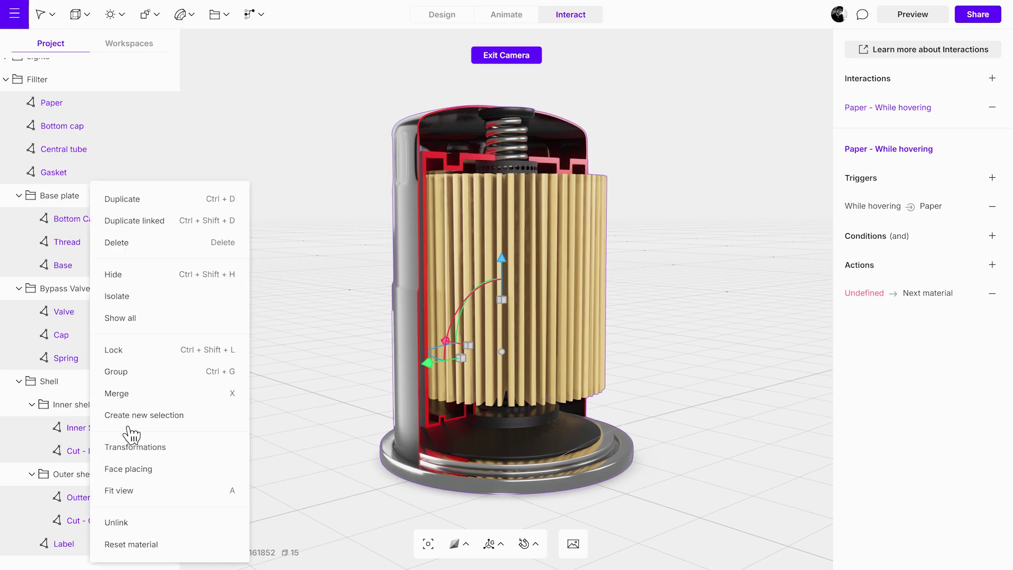
left_click(147, 417)
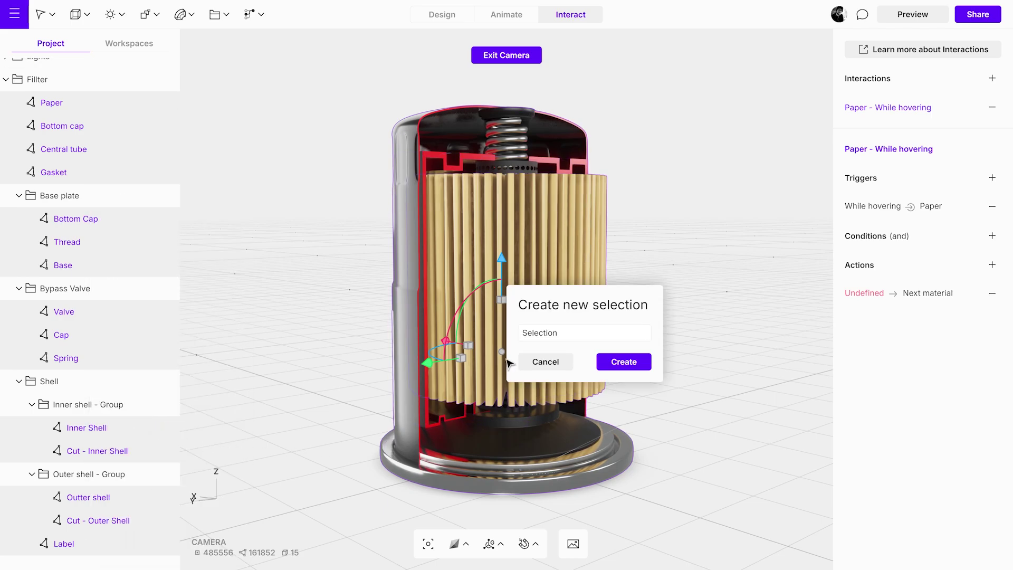
double_click(543, 333)
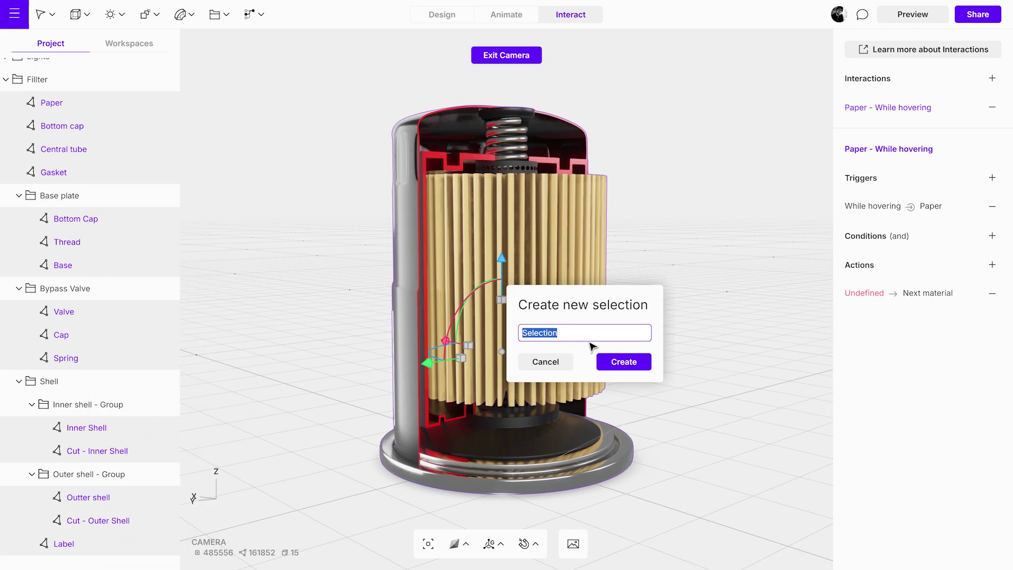
type("Transparency")
left_click(617, 366)
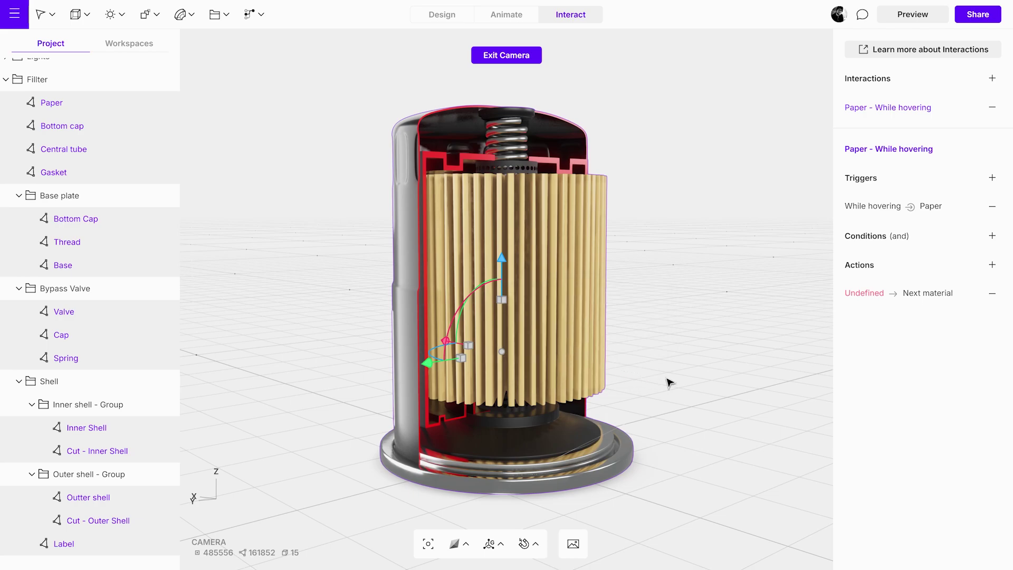
Set the Materials action to apply the Transparent material to the Transparency selection, and preview the interaction
left_click(866, 297)
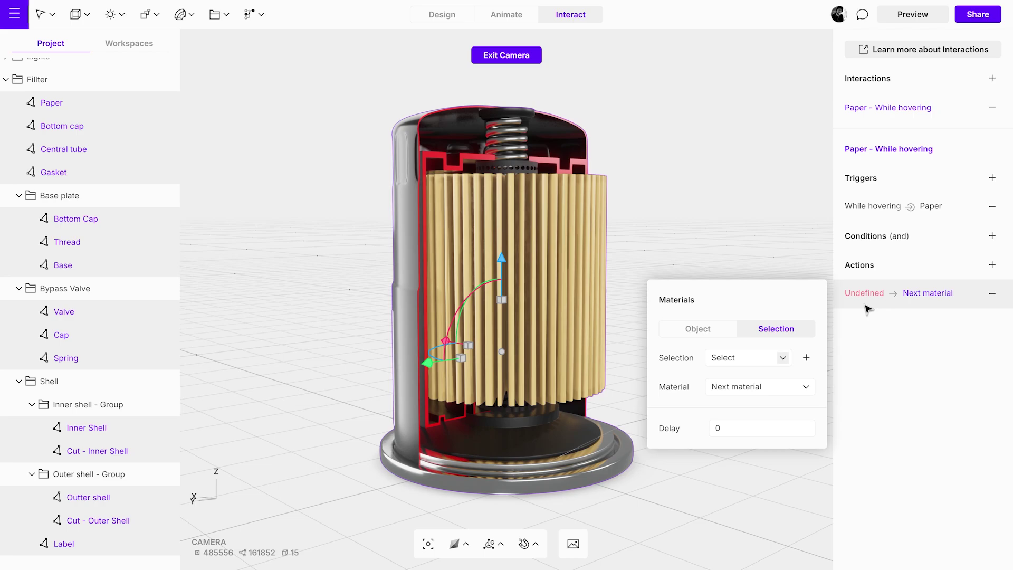
left_click(783, 358)
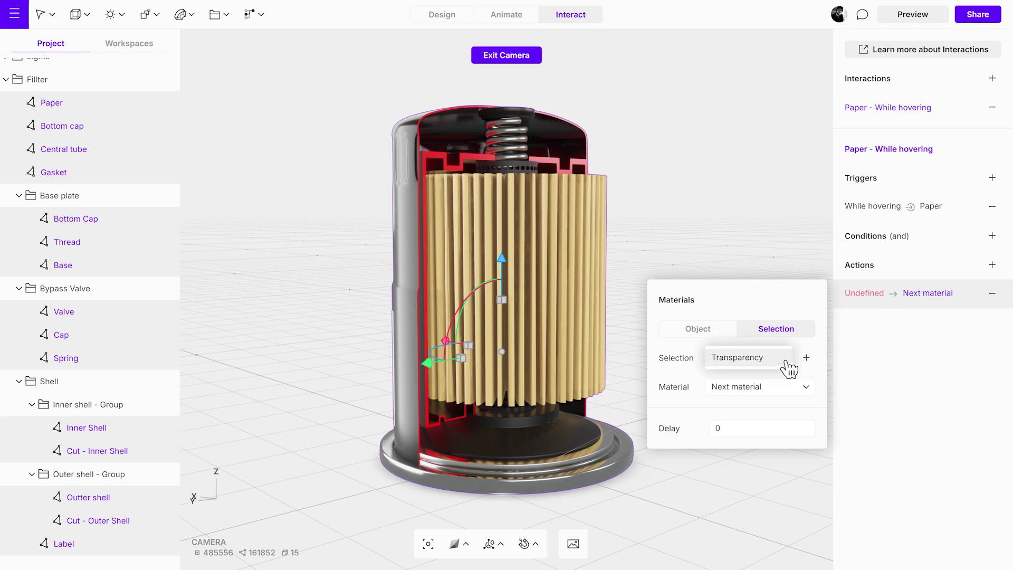
left_click(759, 364)
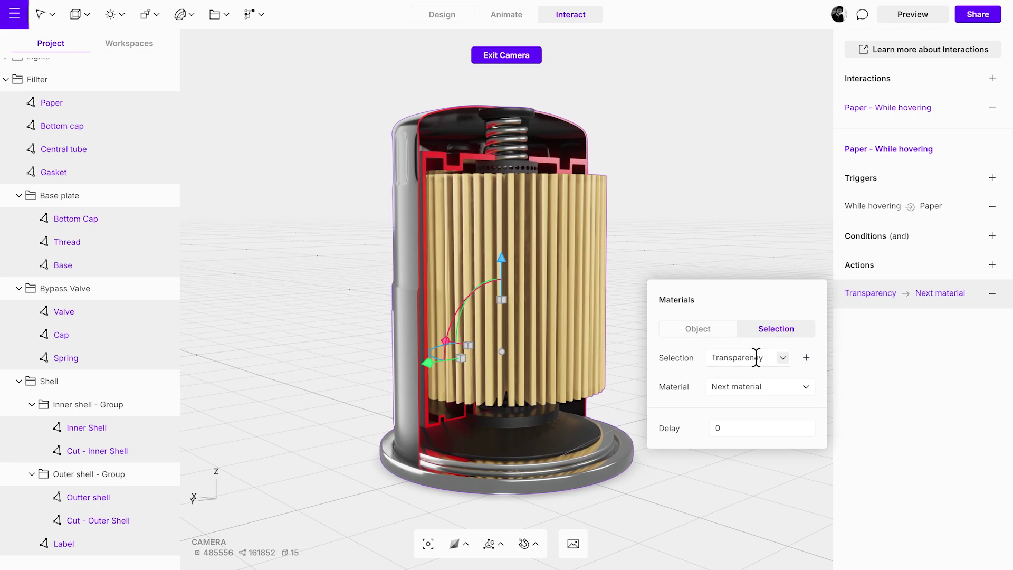
left_click(768, 393)
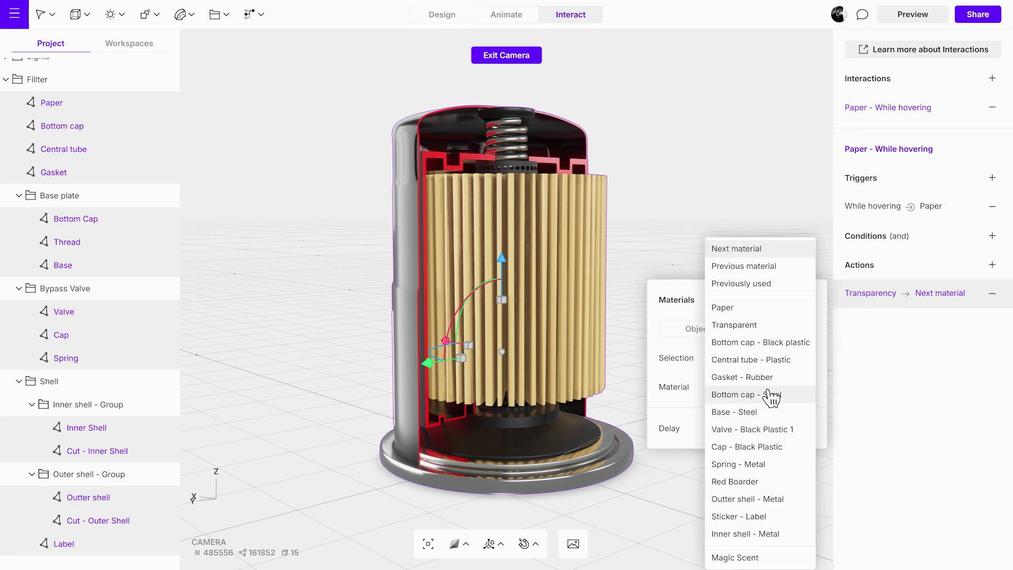
left_click(772, 329)
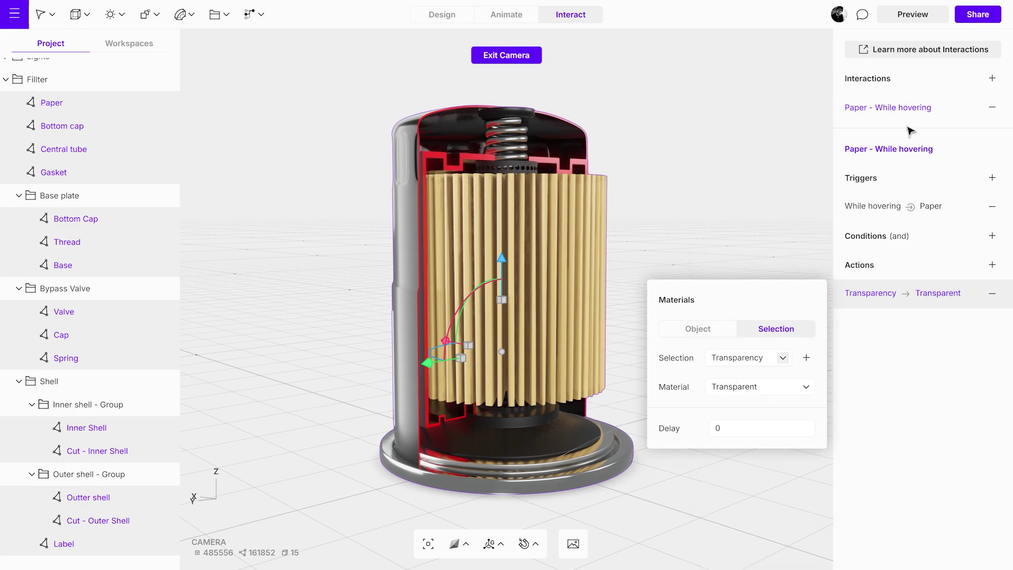
left_click(924, 21)
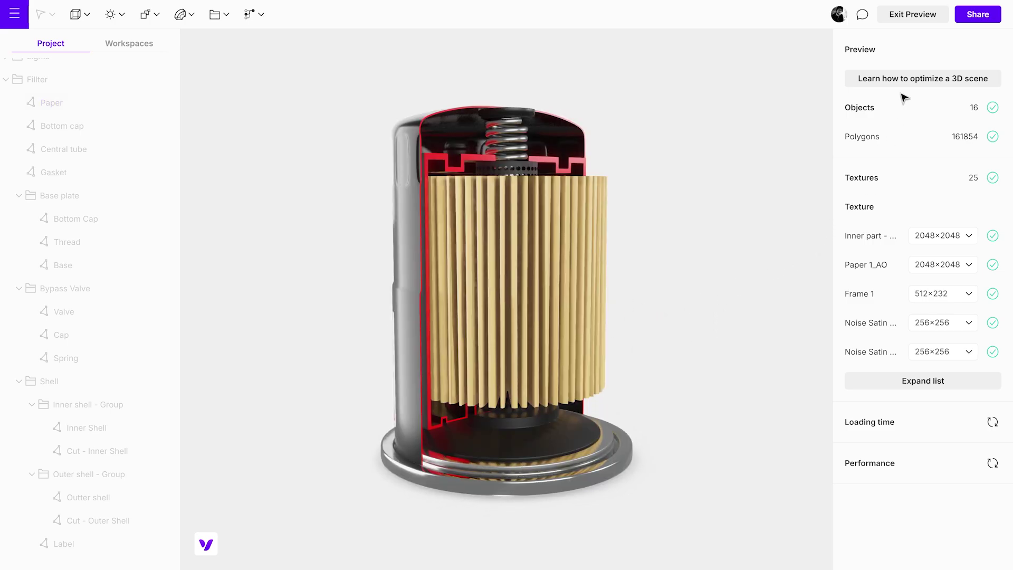
left_click(918, 16)
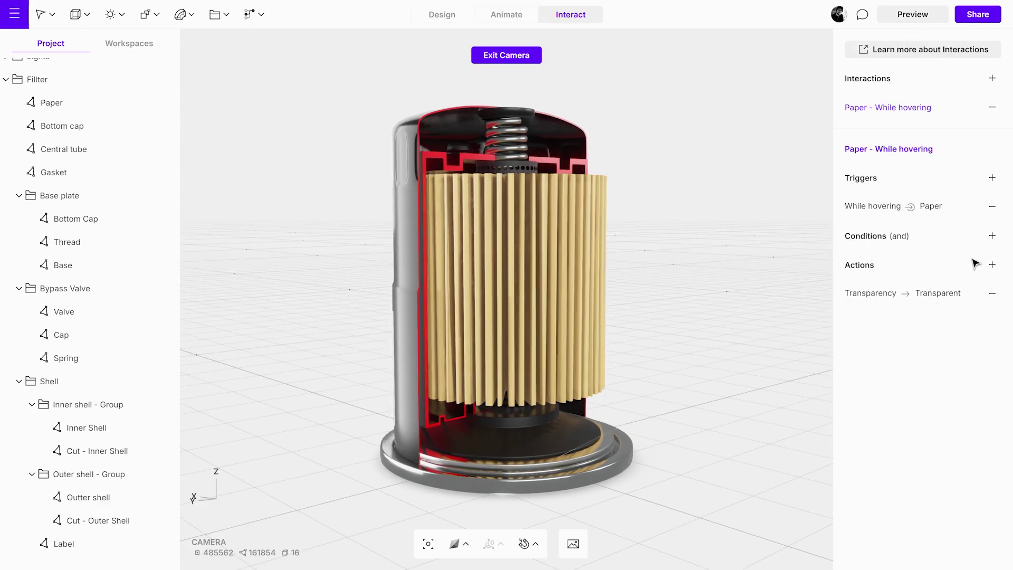
Add a second Materials action that applies the Paper material to the Paper object, and review both actions' settings
left_click(992, 264)
left_click(963, 373)
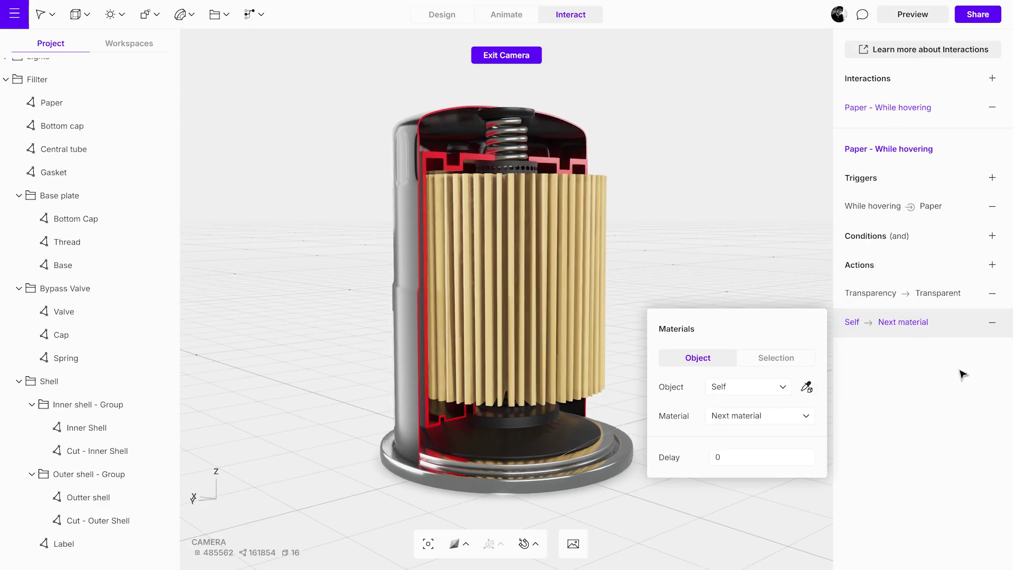
left_click(807, 387)
left_click(590, 266)
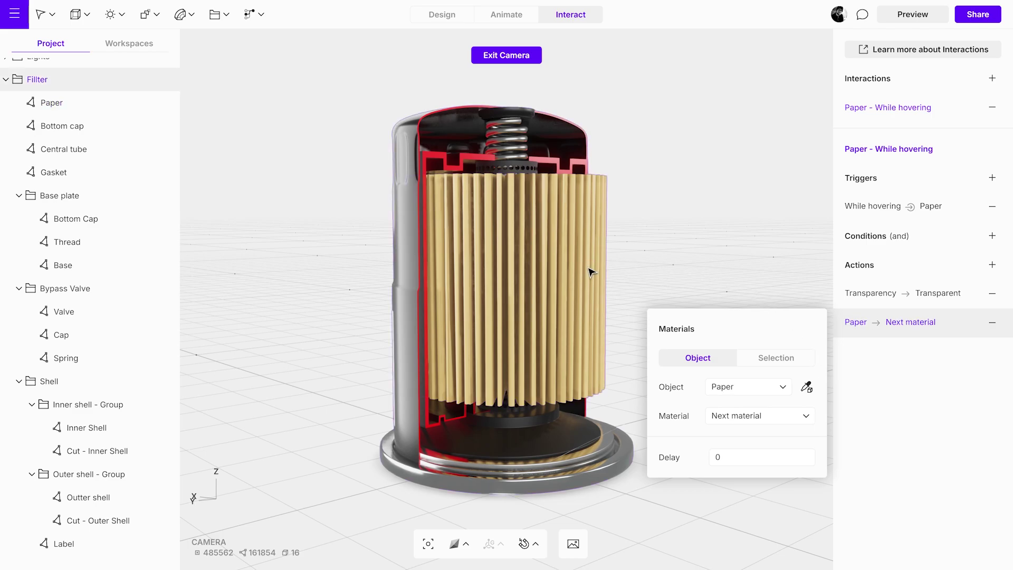
left_click(734, 418)
left_click(752, 312)
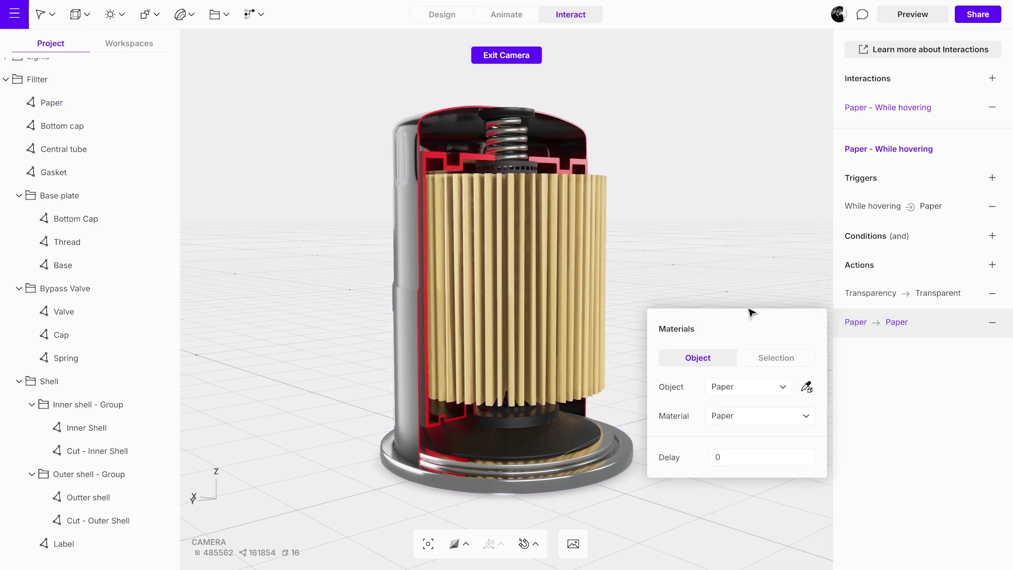
left_click(849, 298)
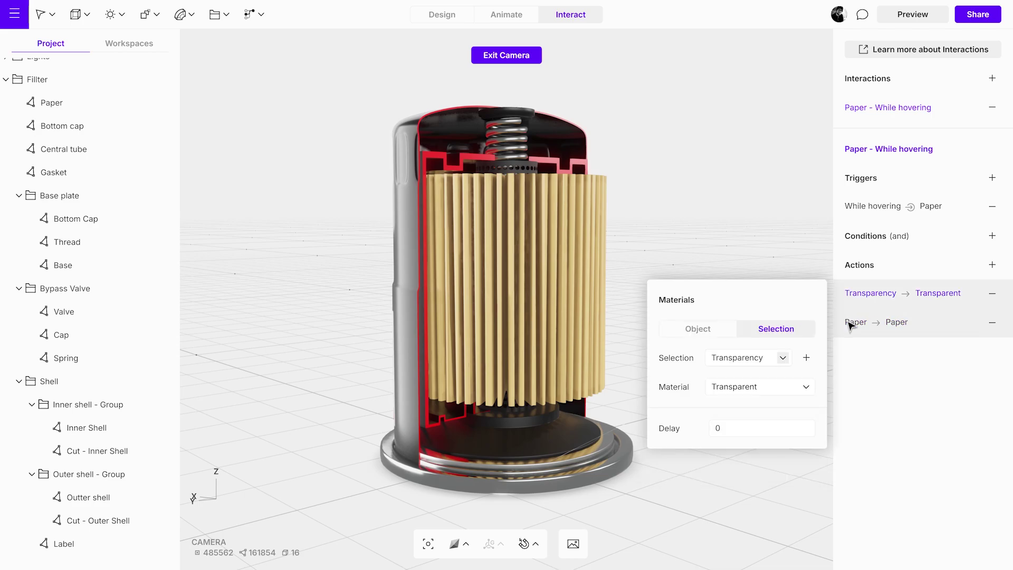
left_click(851, 328)
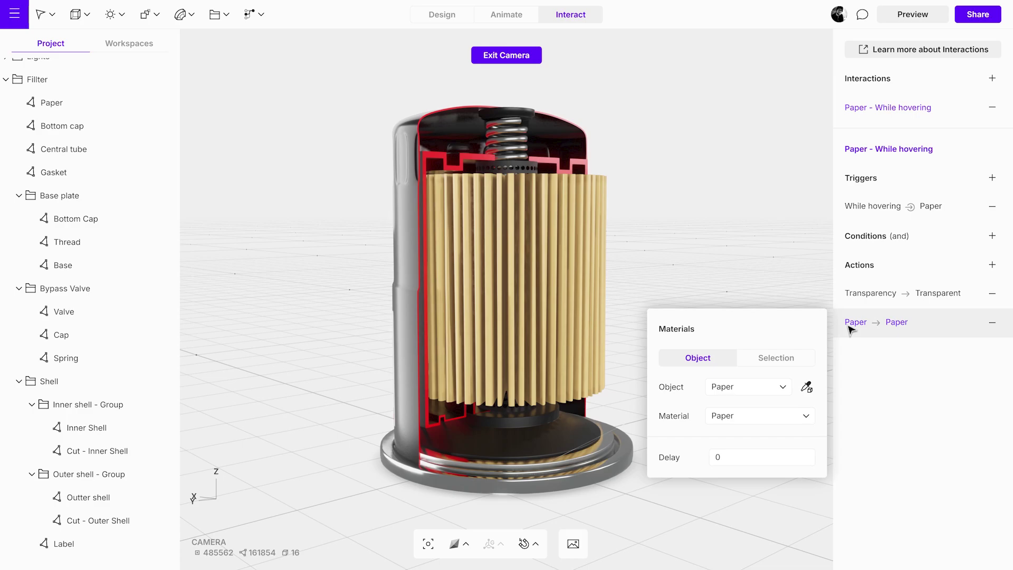
Preview the Paper hover interaction on the filter from different angles, then return to editing
left_click(919, 20)
left_click_drag(731, 328, 735, 362)
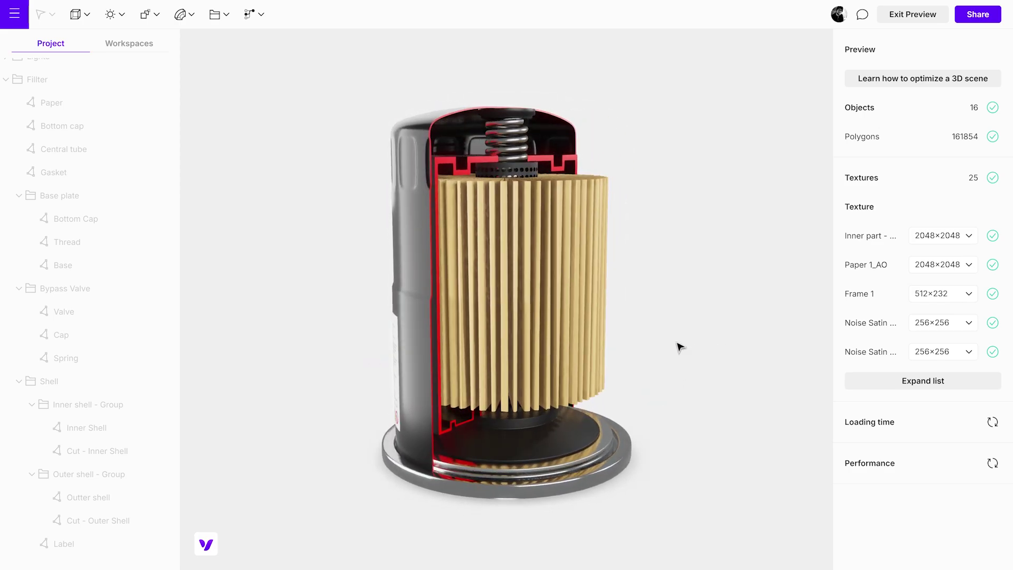
left_click(565, 315)
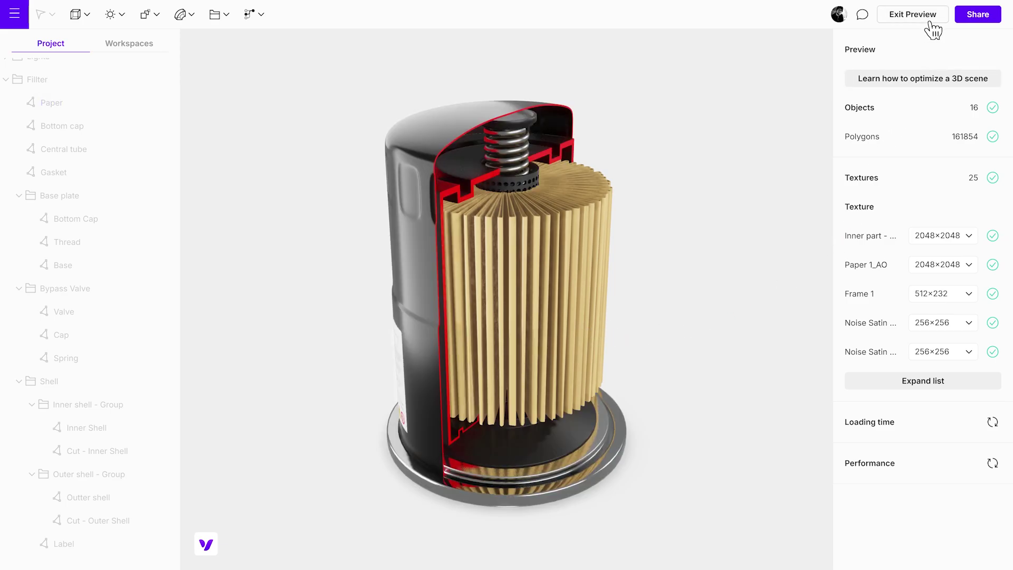
left_click(913, 14)
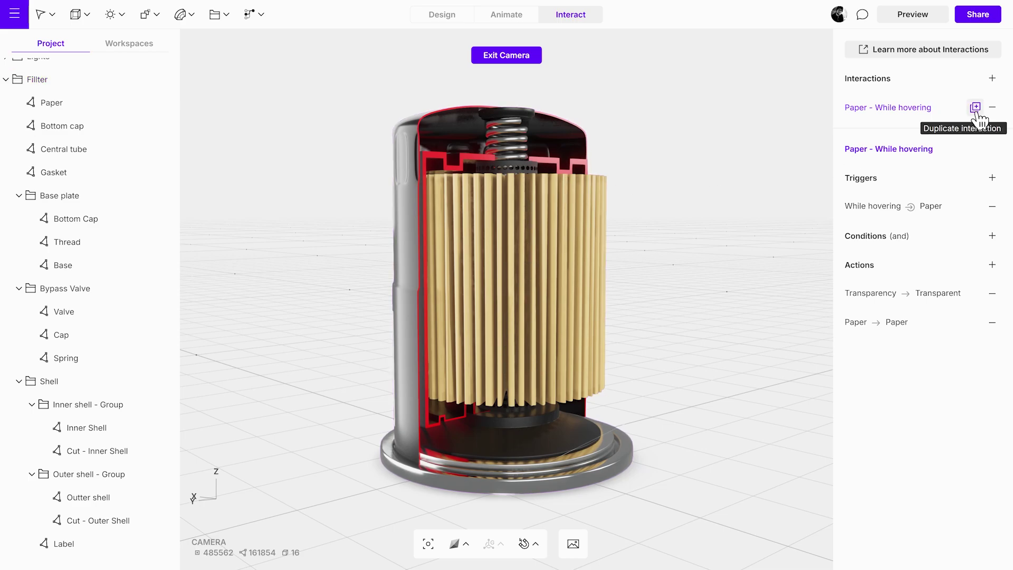
Duplicate the Paper hover interaction and rename the copy "Central tube - While hovering"
left_click(975, 108)
double_click(903, 136)
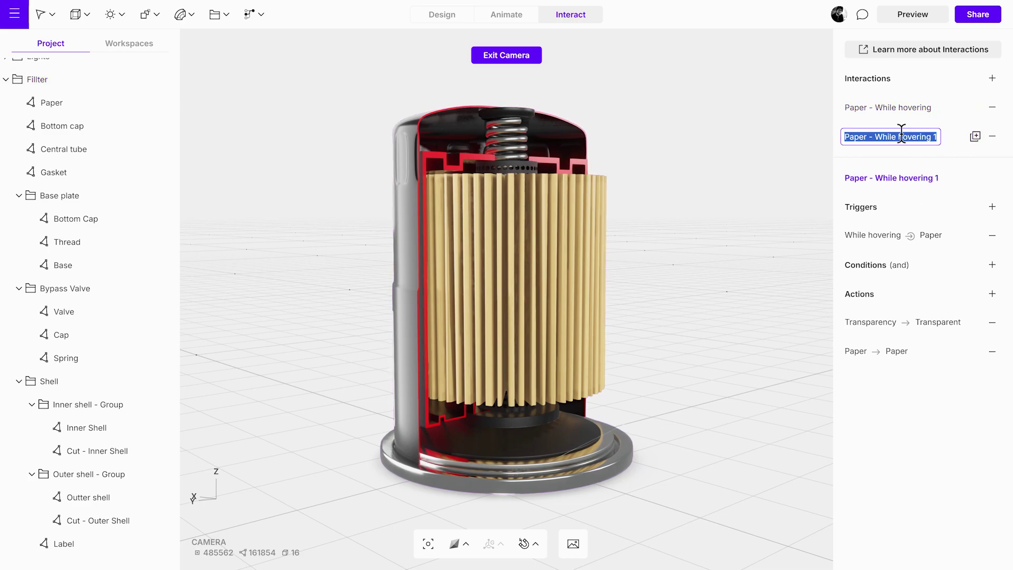
left_click(937, 141)
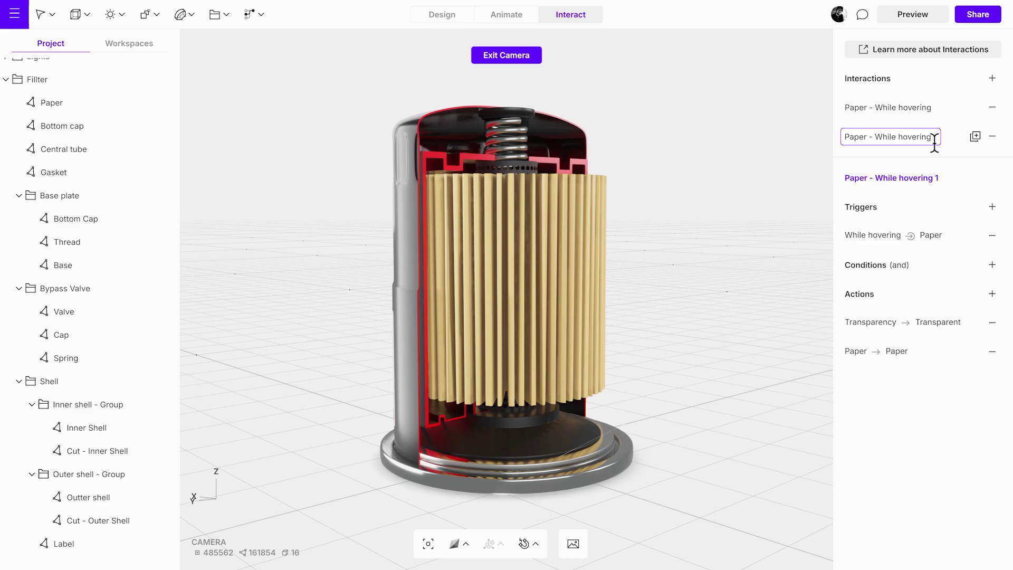
left_click_drag(868, 138, 840, 141)
type("Central tube")
key("Return")
Set the target of the duplicated interaction's While hovering trigger to the Central tube object
left_click(876, 237)
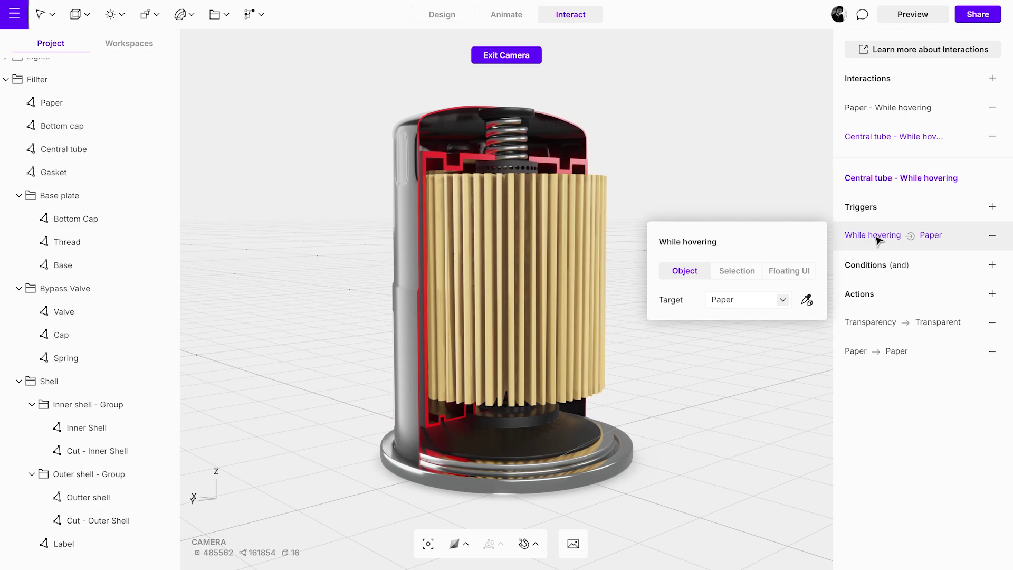
left_click(806, 300)
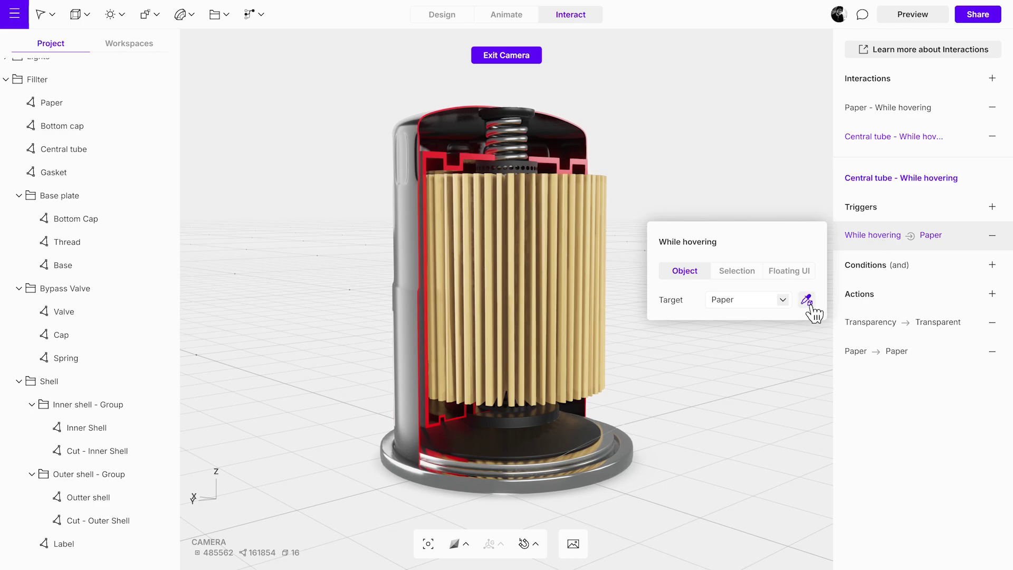
left_click(526, 164)
Change the copied Paper material action to apply the Central tube - Plastic material to the Central tube object
left_click(897, 353)
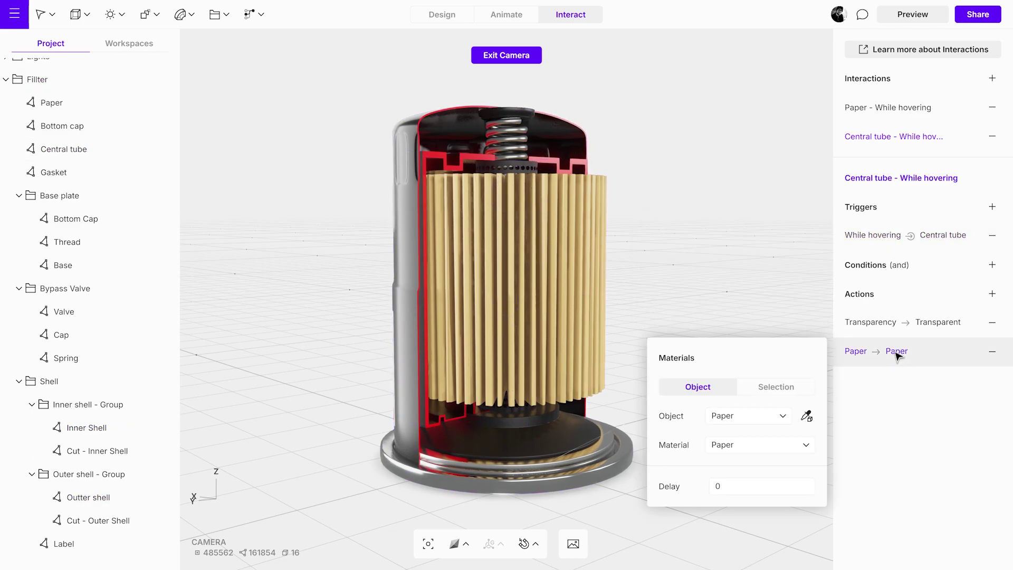
left_click(807, 416)
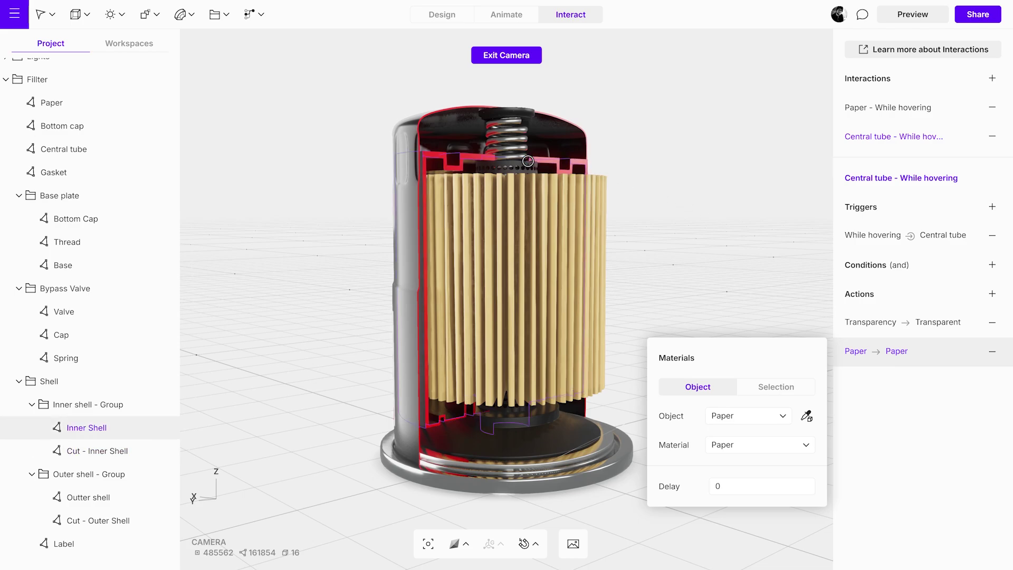
left_click(522, 163)
left_click(755, 445)
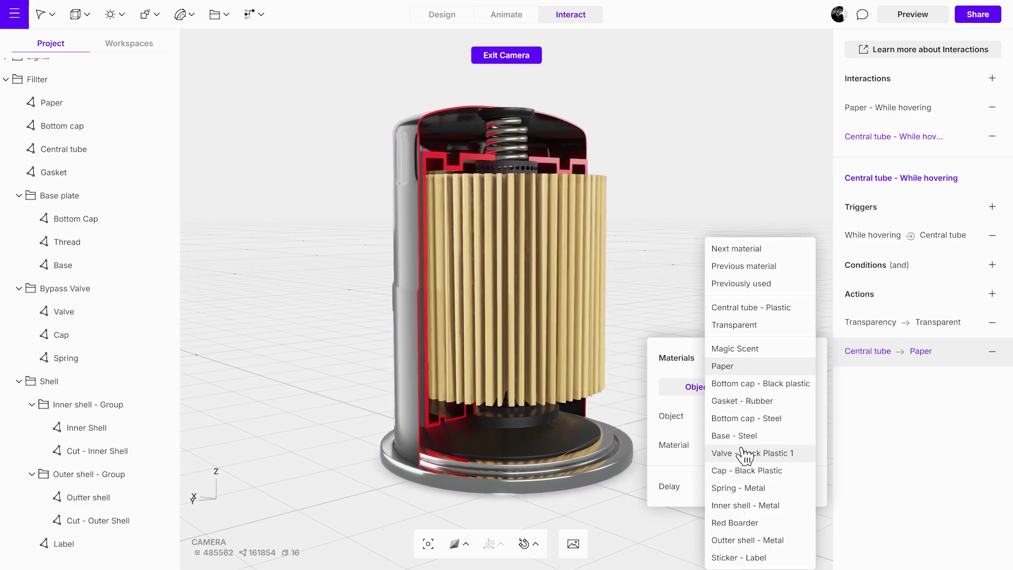
left_click(778, 309)
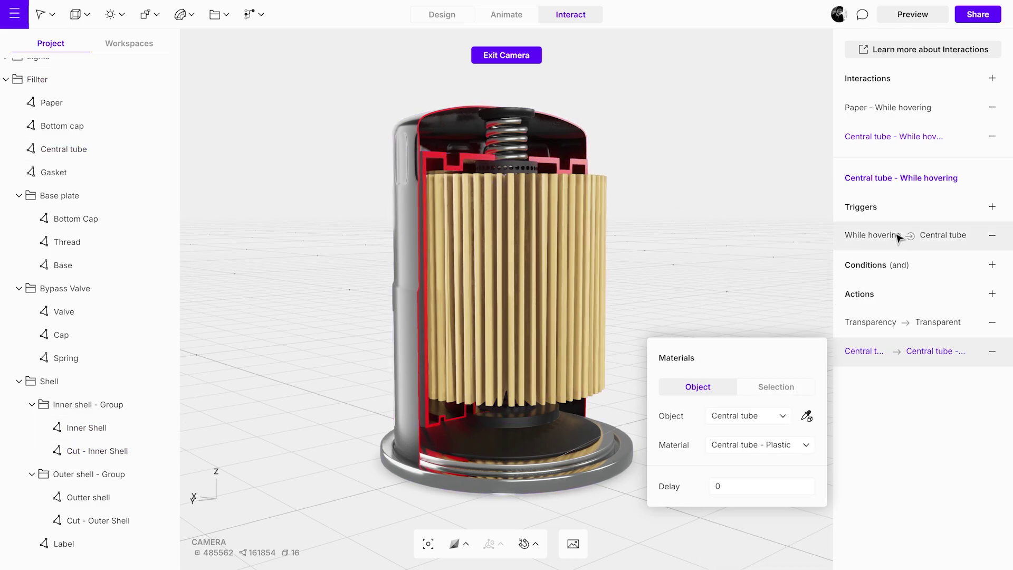
Preview the hover effects on the central tube and the paper, orbit the filter, and return to editing
left_click(920, 20)
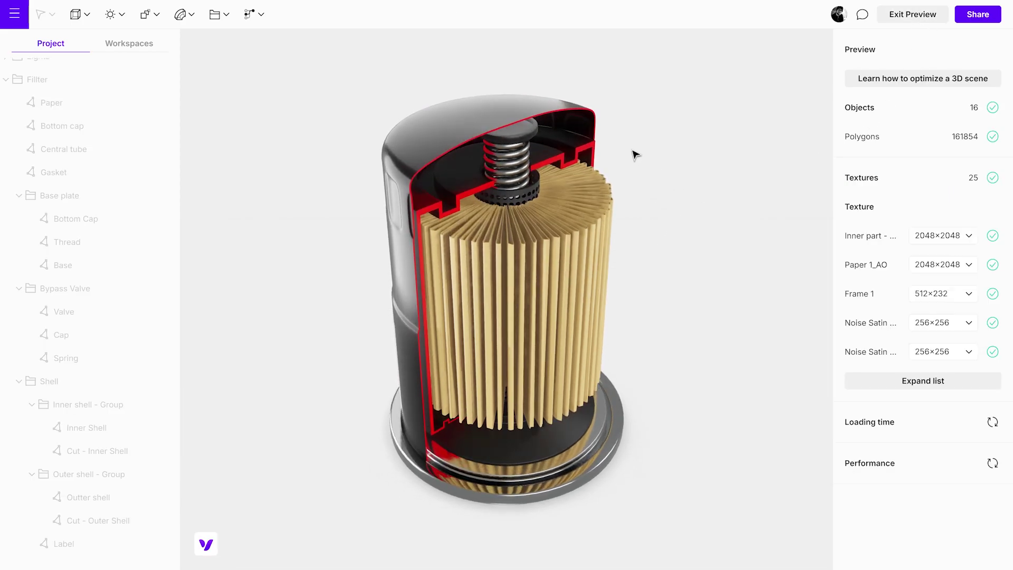
left_click(528, 197)
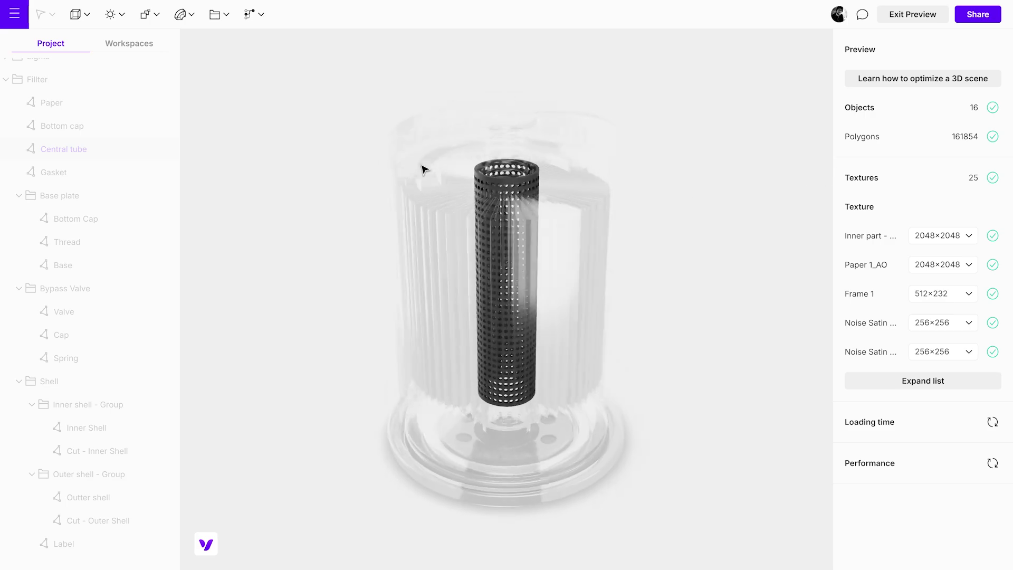
left_click(309, 154)
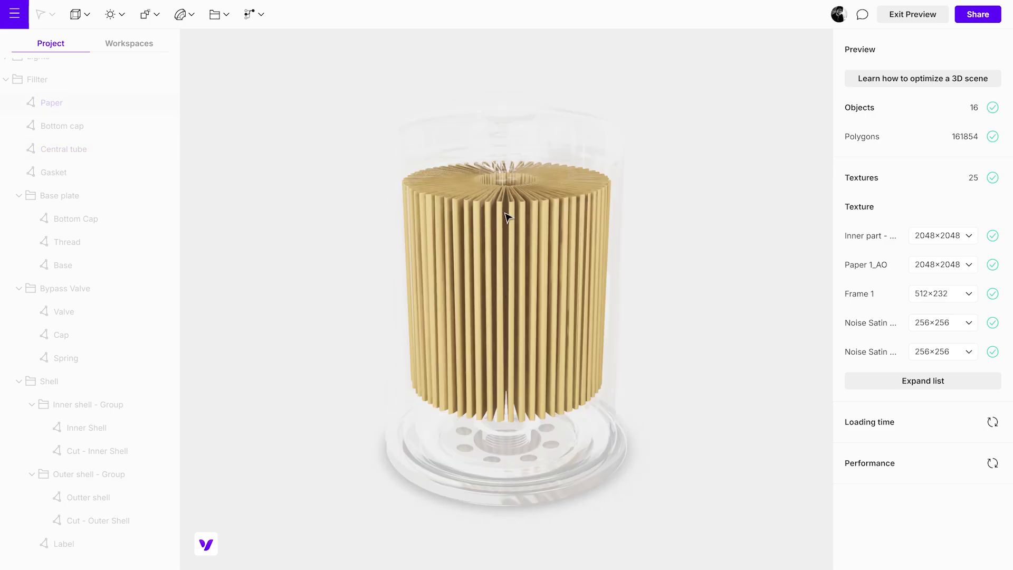
mouse_move(517, 186)
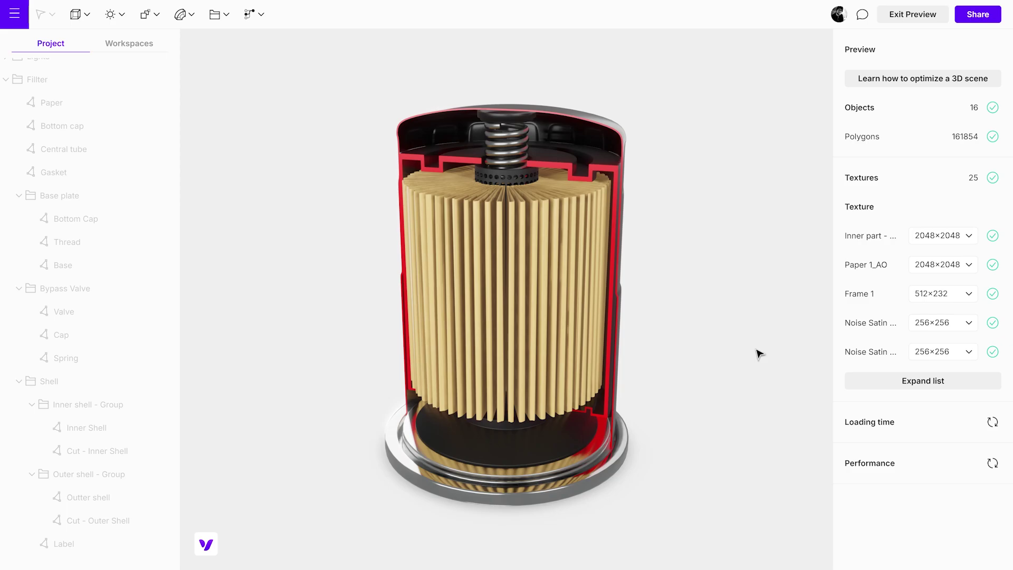
left_click_drag(445, 522, 663, 507)
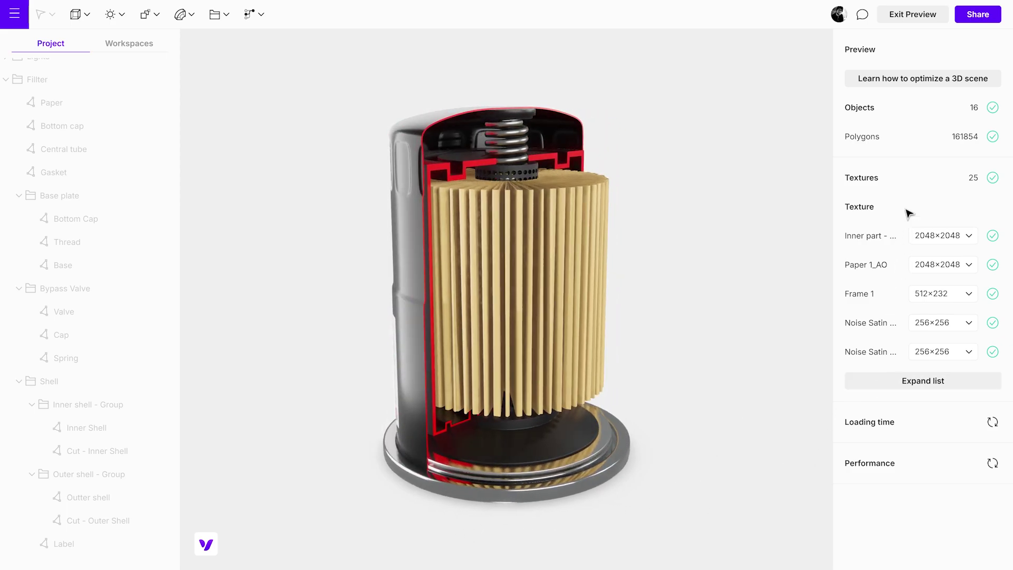
left_click(928, 21)
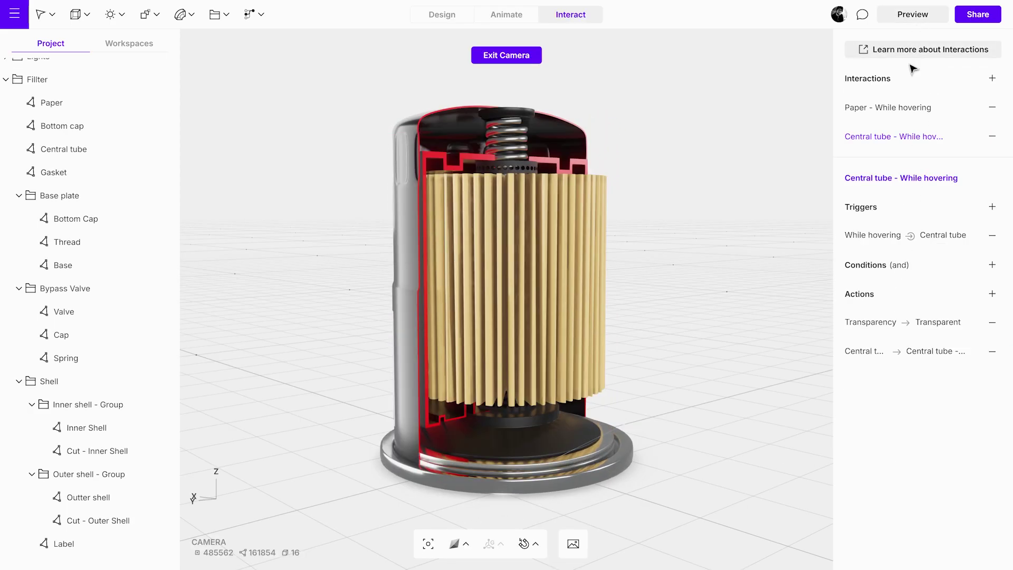
Duplicate the Central tube hover interaction and rename the copy "Bypass valve - While hovering"
left_click(975, 136)
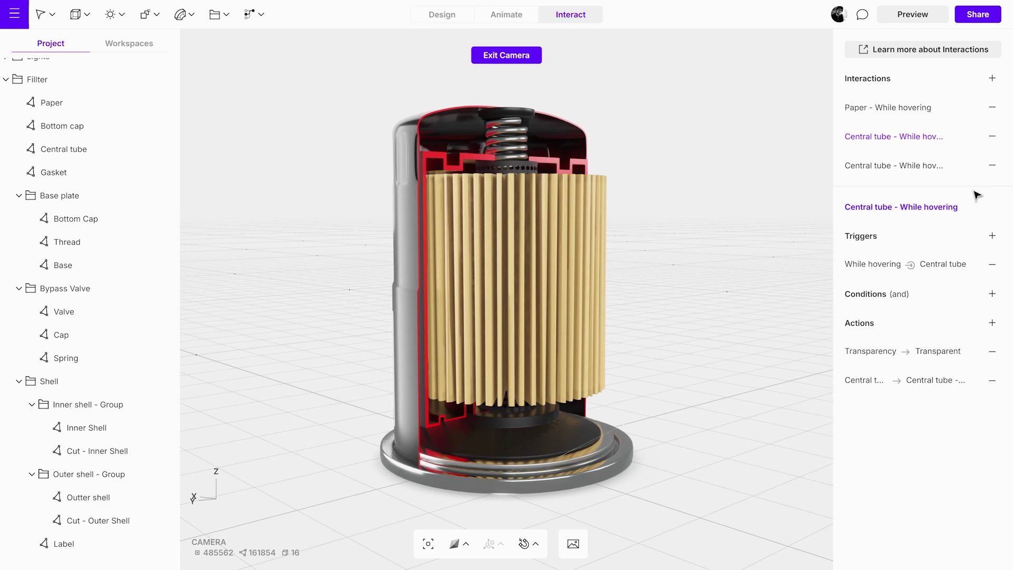
double_click(904, 166)
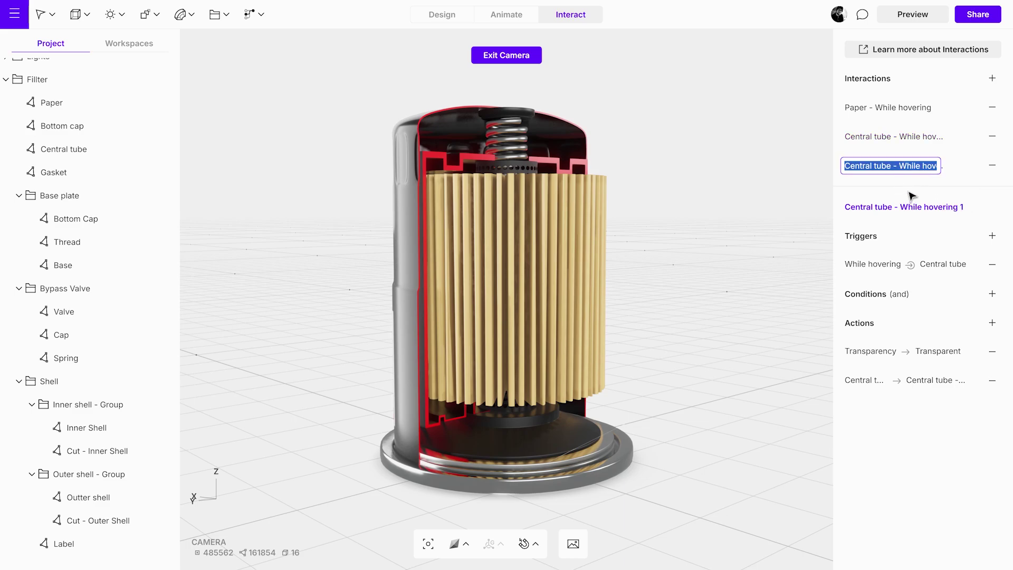
type("Bypass valve -")
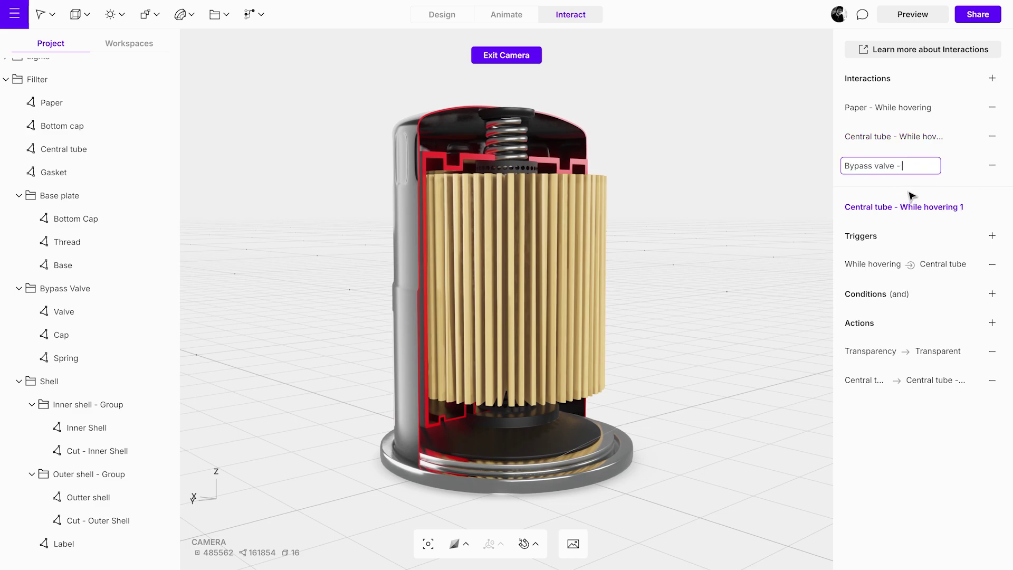
type(" While hovering")
key("Return")
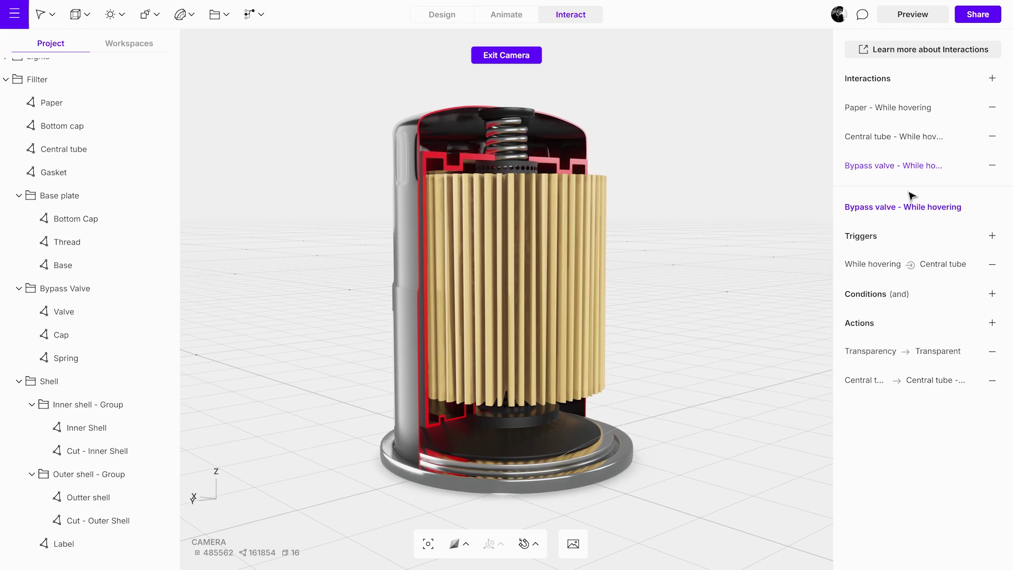
Set the target of the Bypass valve interaction's While hovering trigger to the Bypass Valve group
left_click(891, 267)
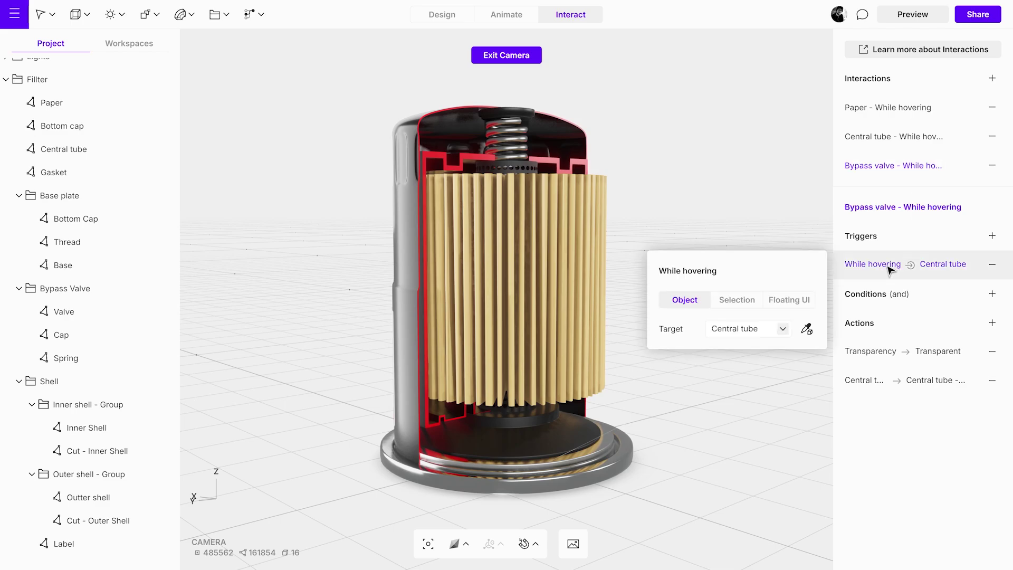
left_click(818, 331)
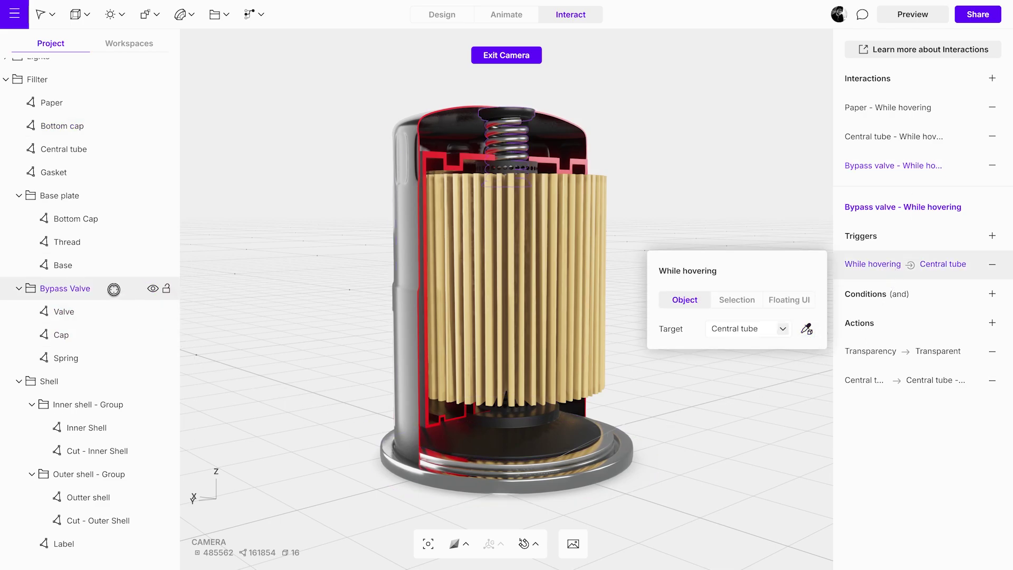
left_click(114, 289)
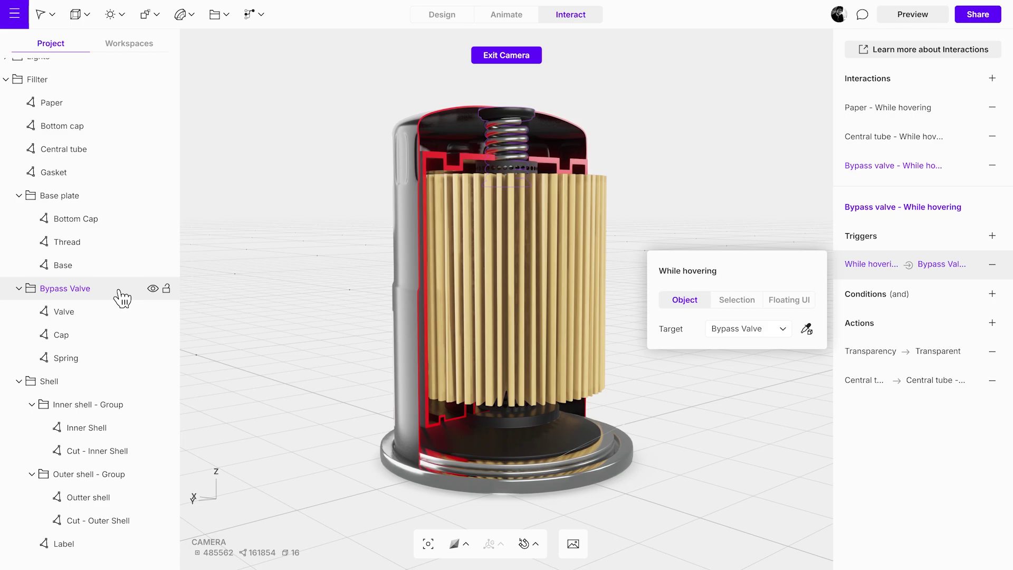
Change the copied Central tube material action to apply the Valve - Black Plastic material to the Valve object
left_click(848, 381)
left_click(808, 445)
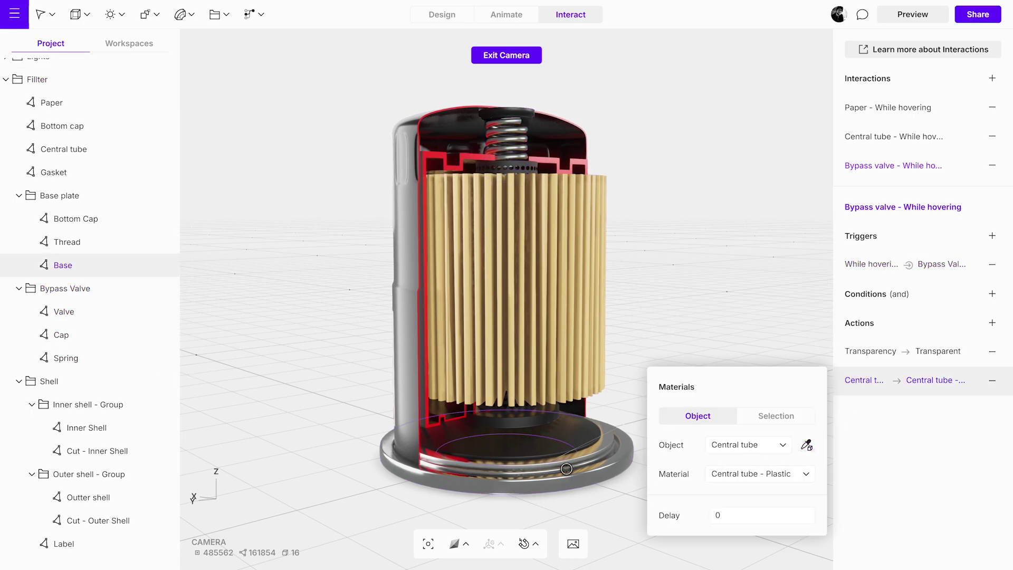
left_click(129, 314)
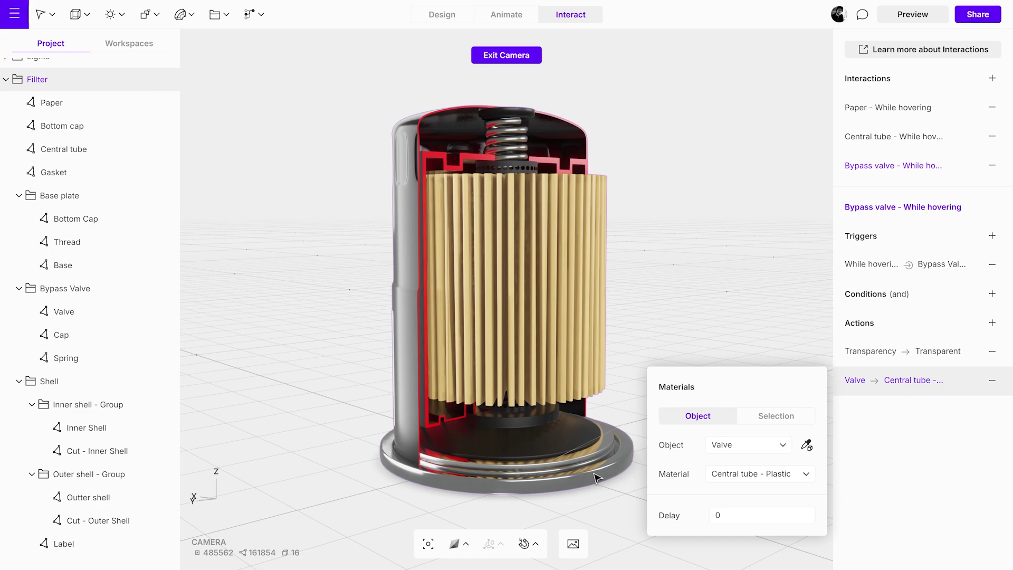
left_click(752, 474)
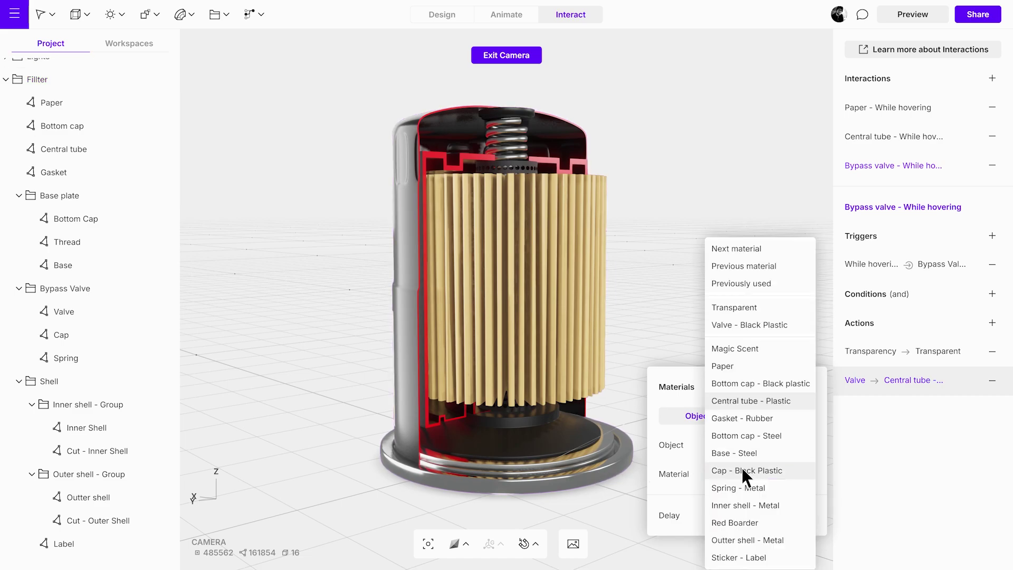
left_click(772, 324)
Add a Materials action that applies the Cap - Black Plastic material to the Cap object
left_click(993, 323)
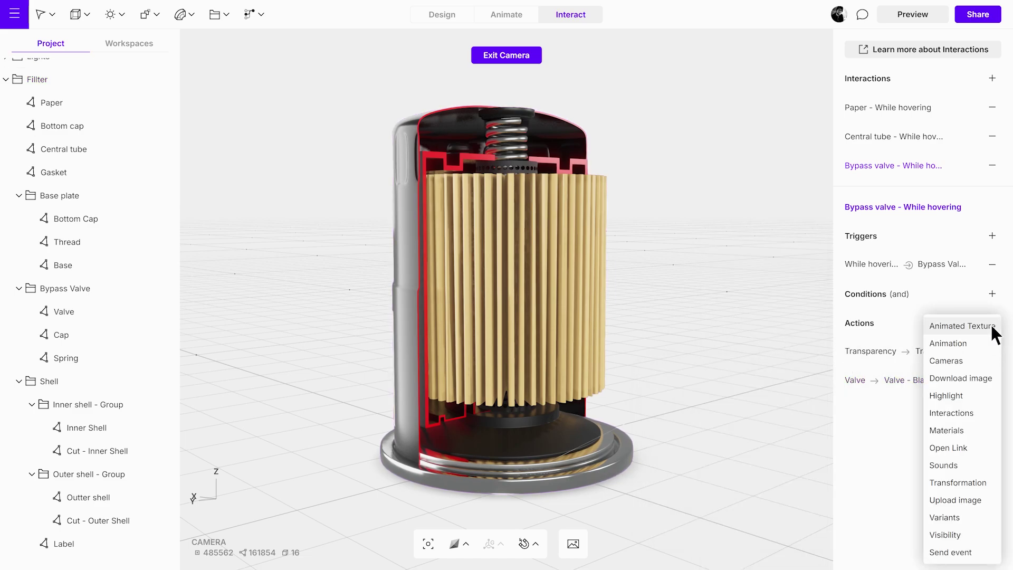
left_click(973, 432)
left_click(106, 339)
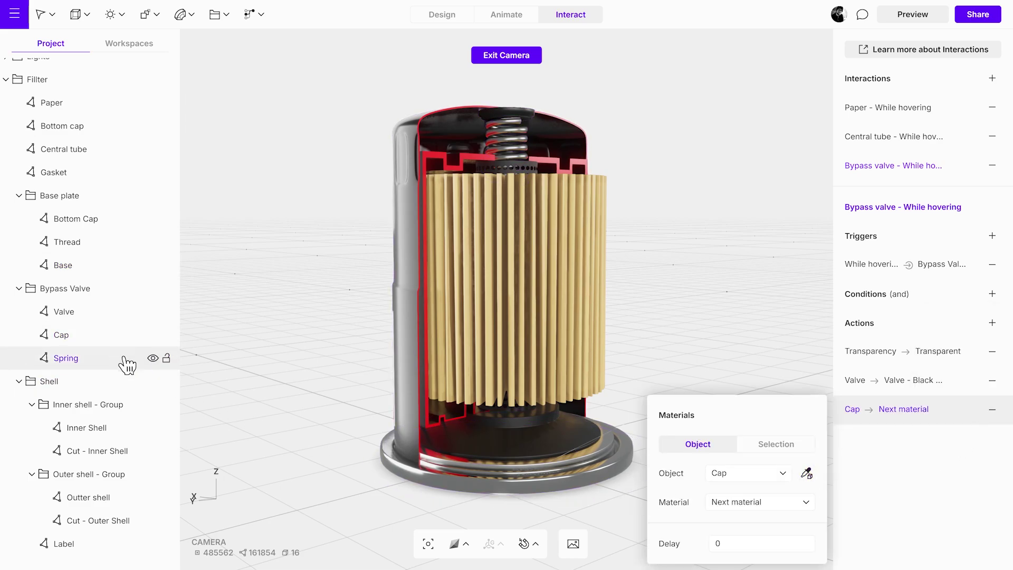
left_click(750, 503)
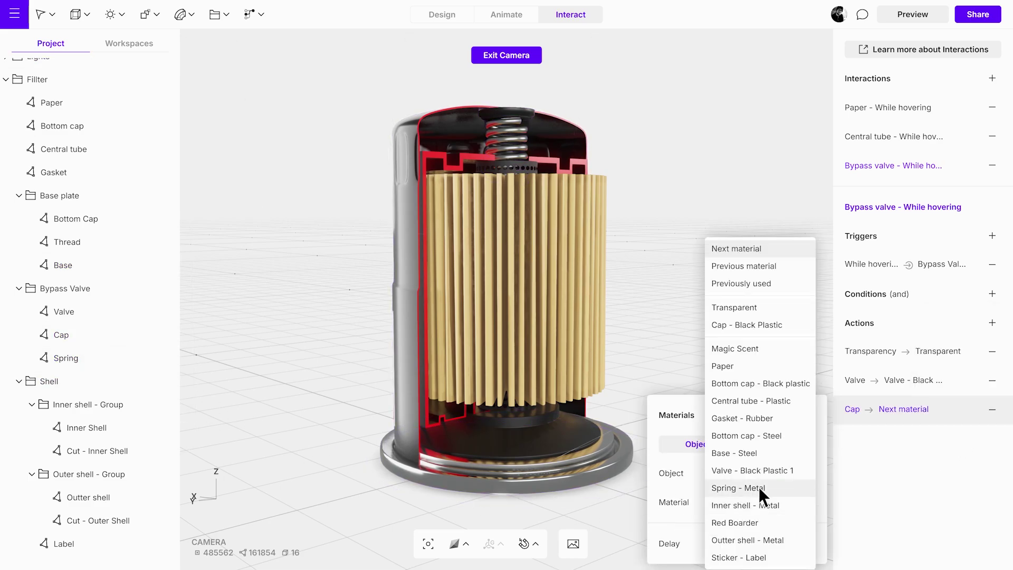
left_click(773, 325)
Add a Materials action that applies the Spring - Metal material to the Spring object, and preview the interactions
left_click(992, 323)
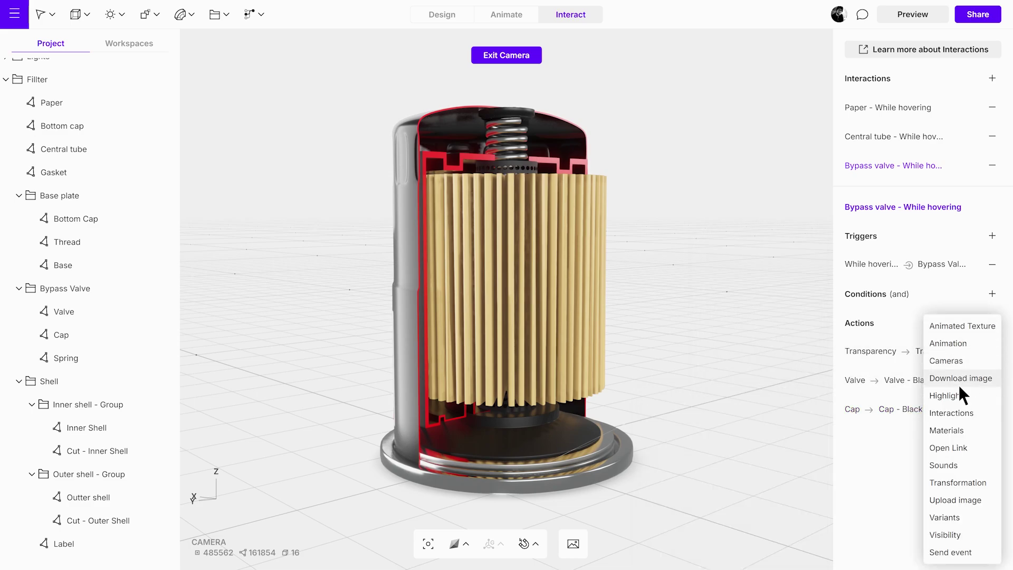
left_click(953, 430)
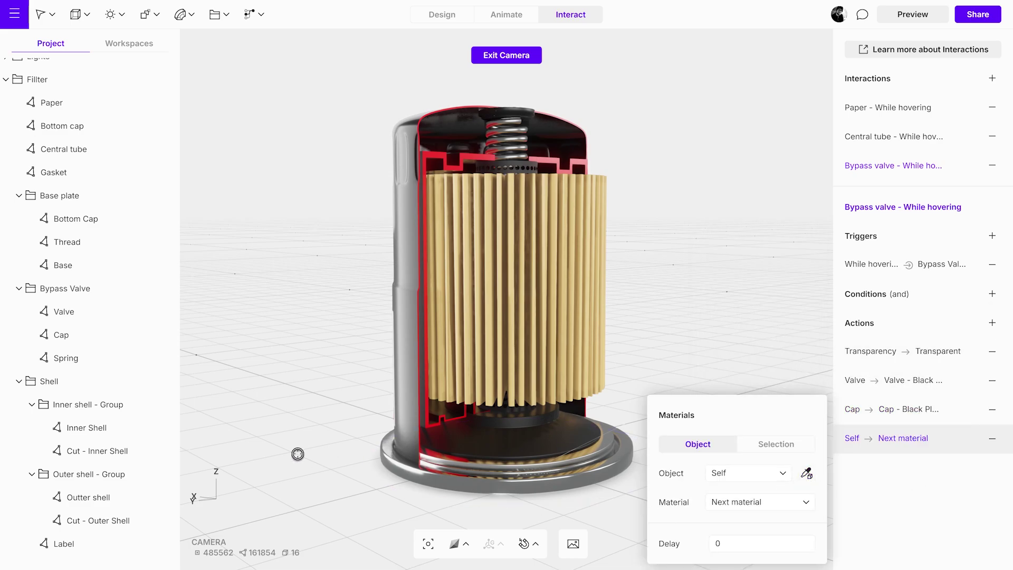
left_click(113, 358)
left_click(752, 502)
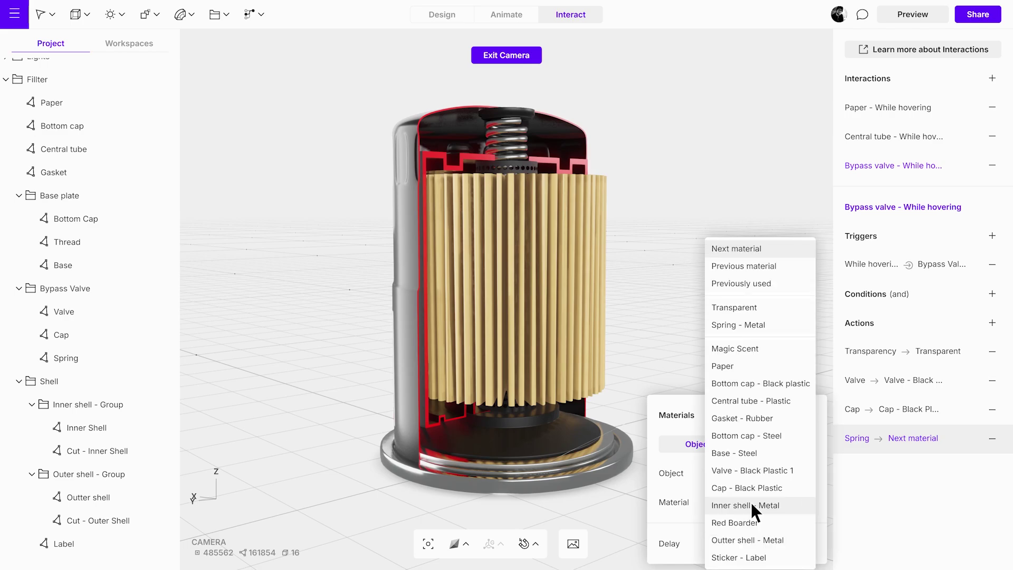
left_click(778, 333)
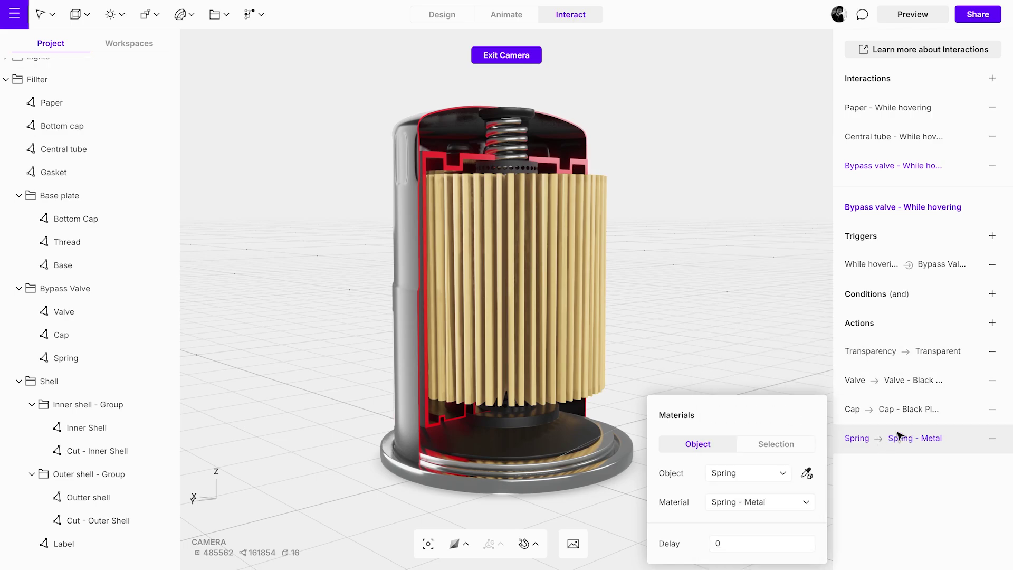
left_click(928, 26)
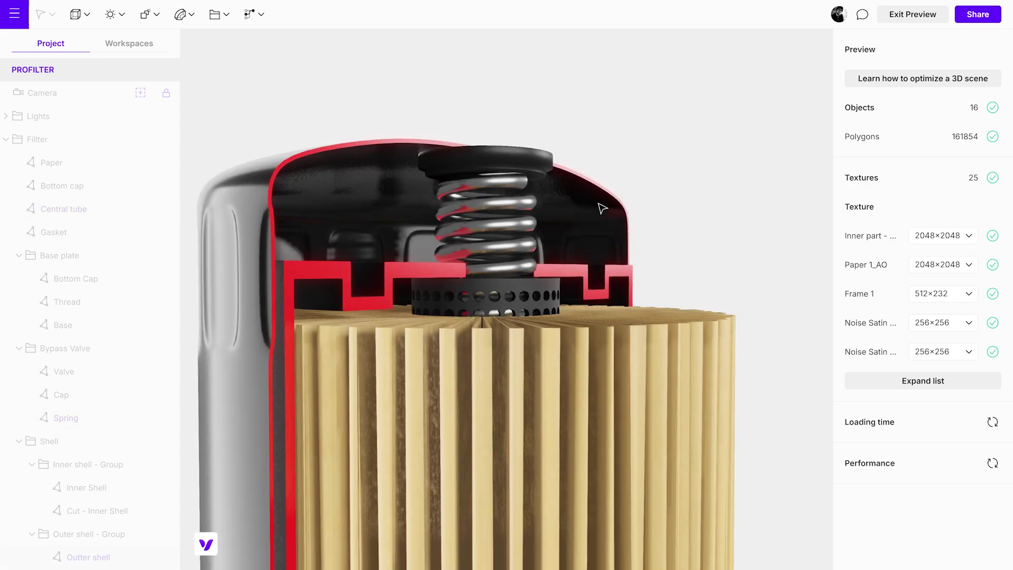
Leave the preview and add a cylinder to the scene, scaled down uniformly to about 0.15
left_click(907, 16)
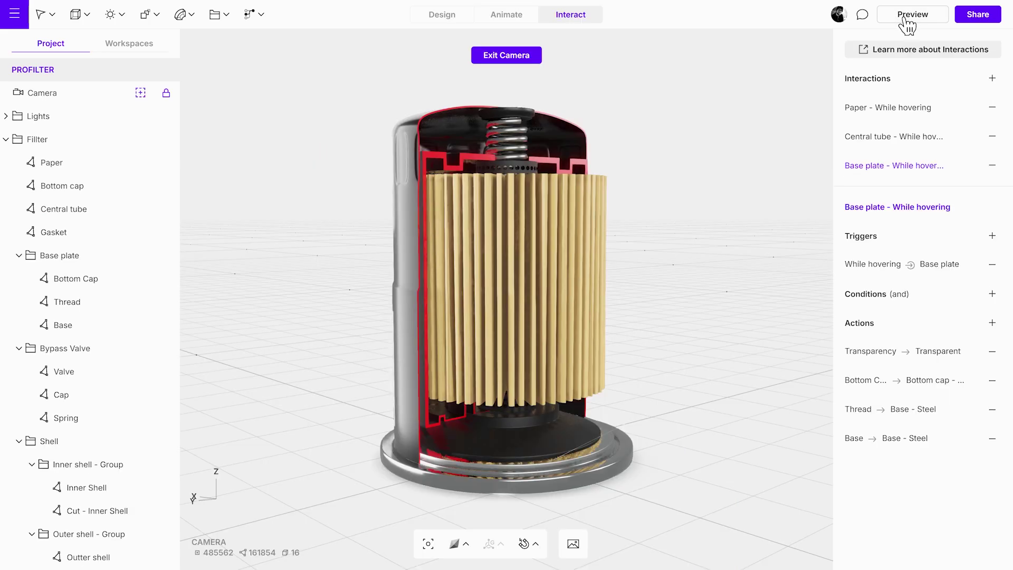
left_click(438, 15)
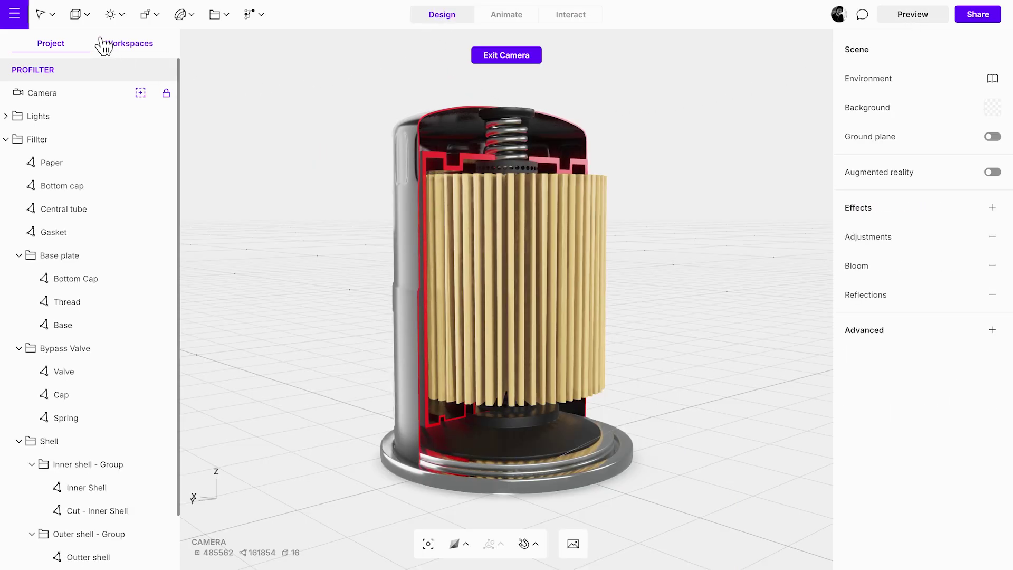
left_click(84, 16)
left_click(103, 122)
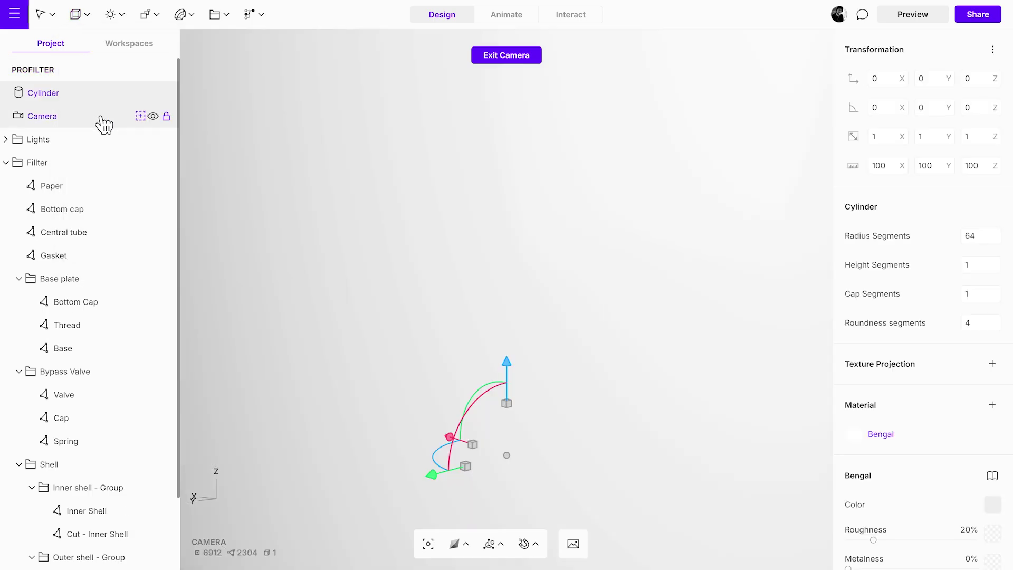
left_click_drag(507, 404, 585, 436)
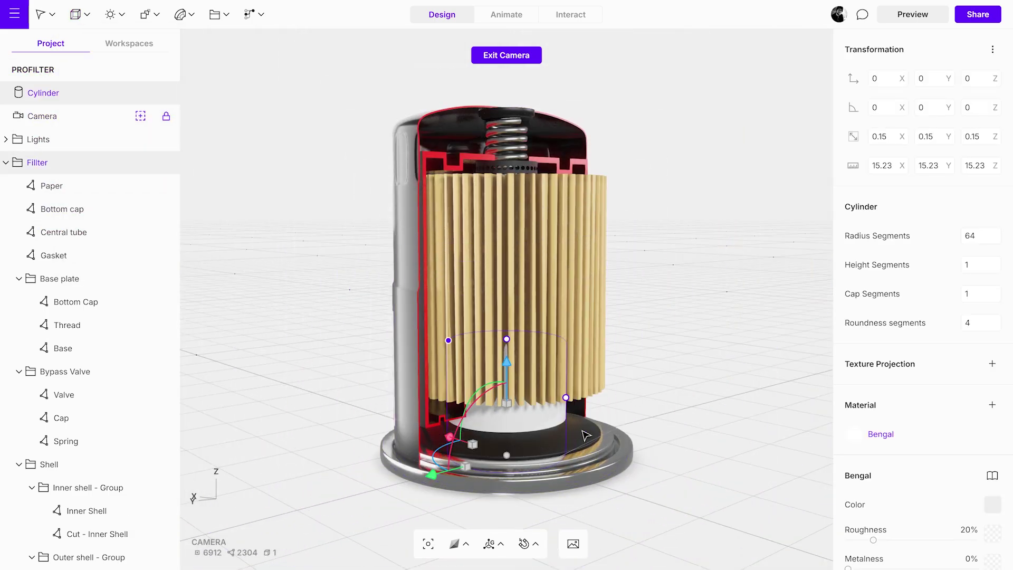
Fit the cylinder around the central tube: raise it to about Z 6.79, about 7.74 wide and 30.8 high
left_click(518, 59)
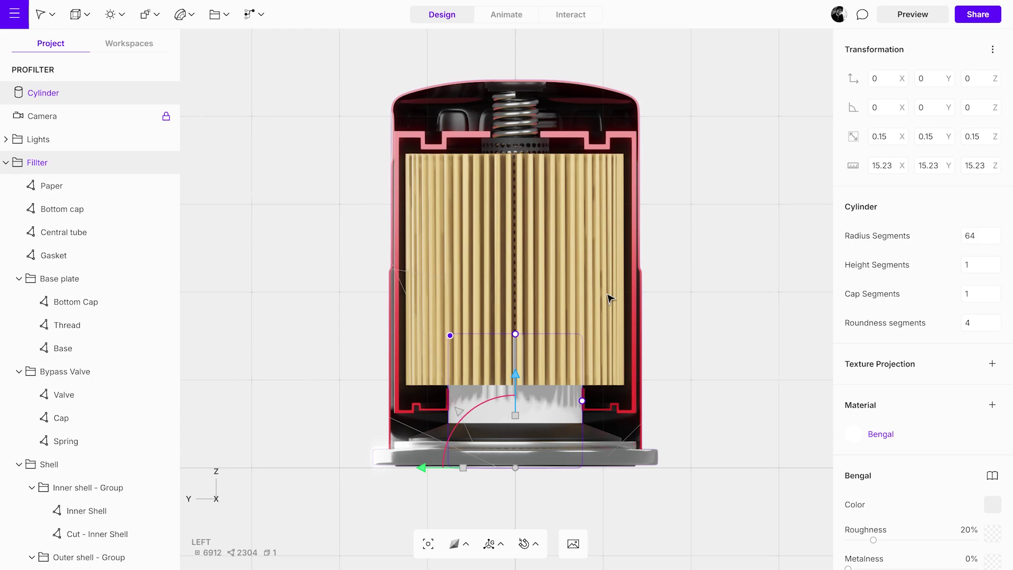
left_click_drag(516, 374, 520, 321)
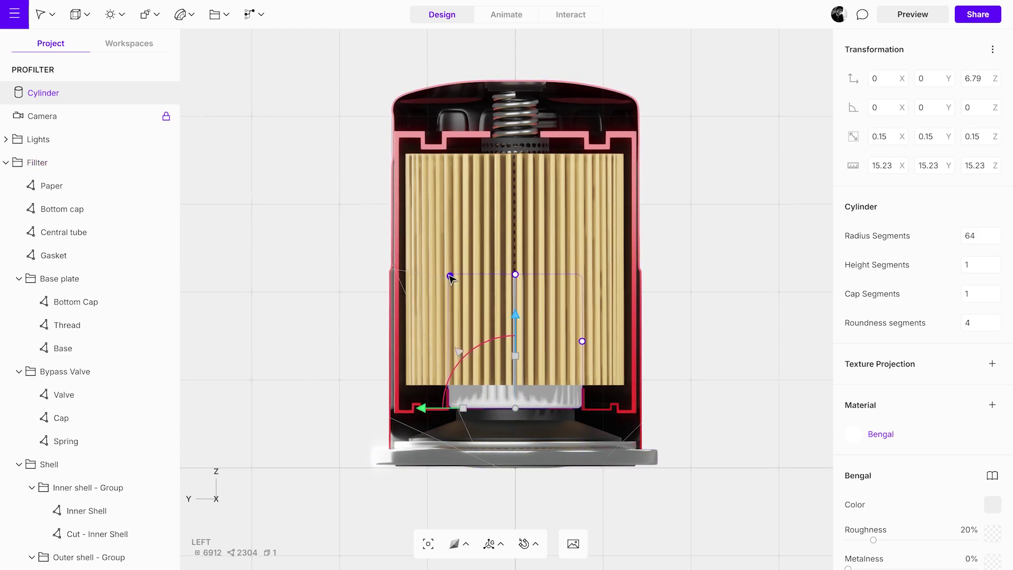
left_click_drag(582, 341, 366, 355)
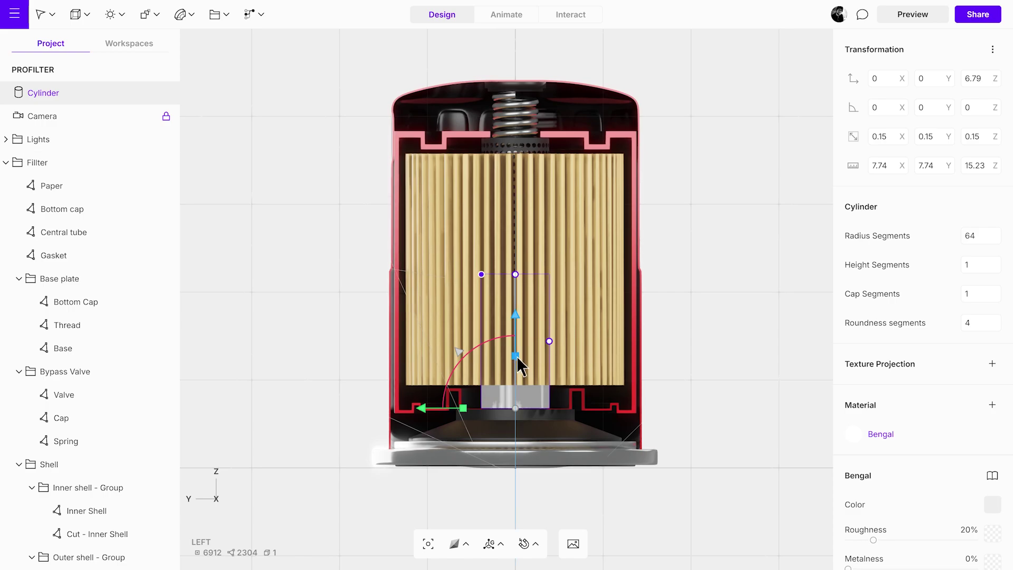
left_click_drag(517, 357, 521, 310)
scroll(581, 201, "up", 5)
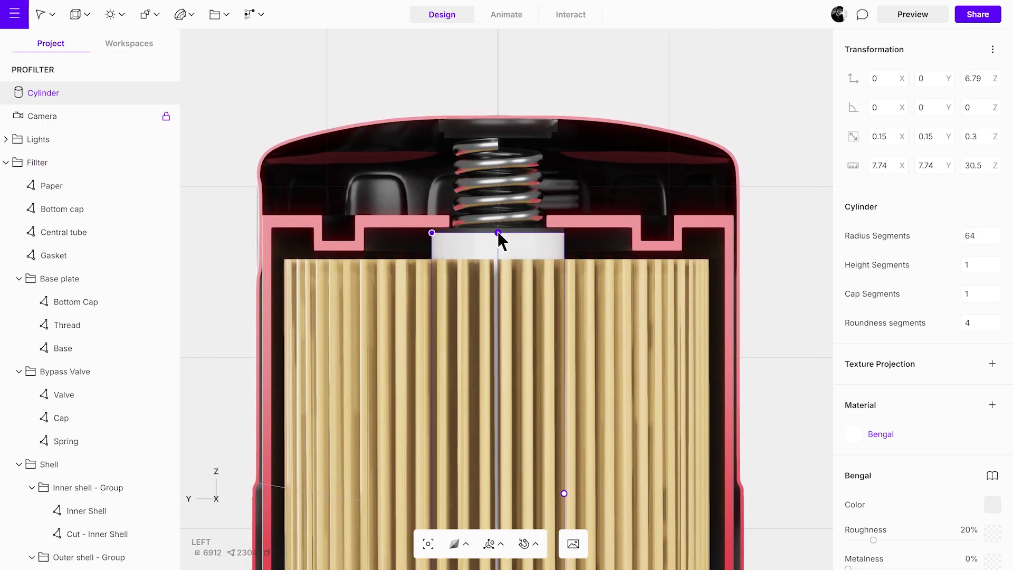
left_click_drag(499, 232, 495, 214)
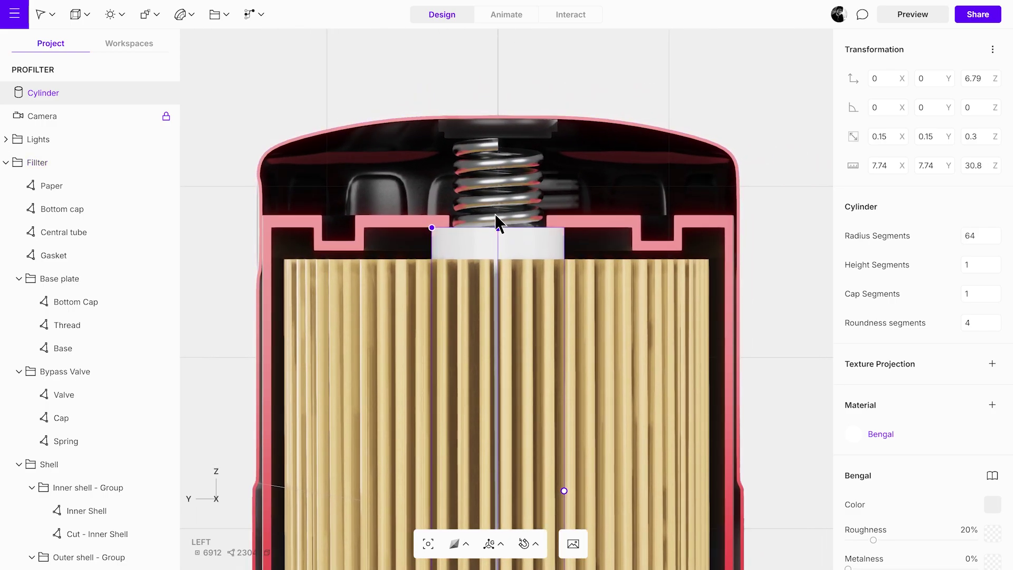
Set the cylinder's material opacity to 0% and rename the cylinder "Central tube - Ghost object"
scroll(901, 285, "down", 3)
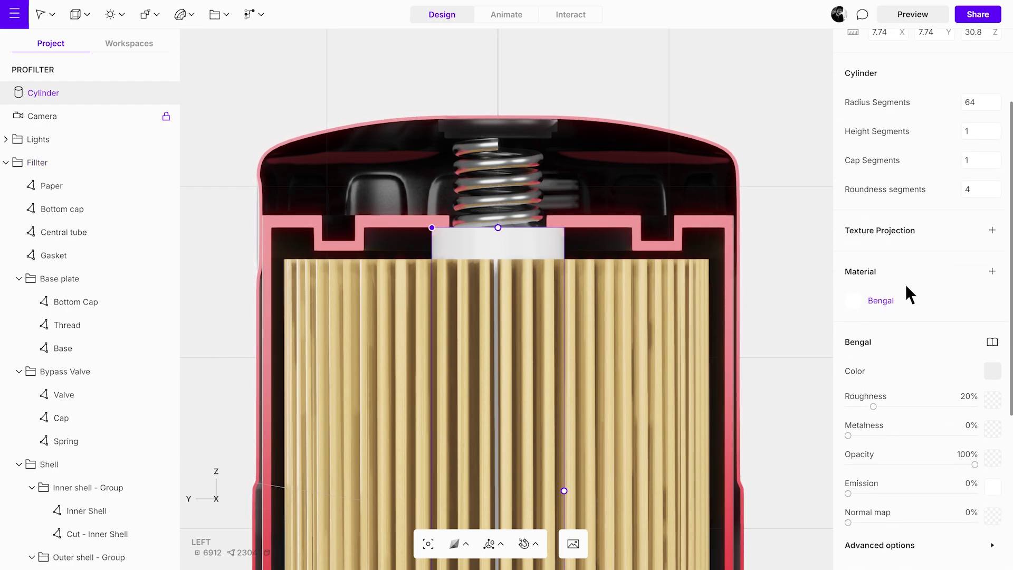
scroll(907, 287, "down", 2)
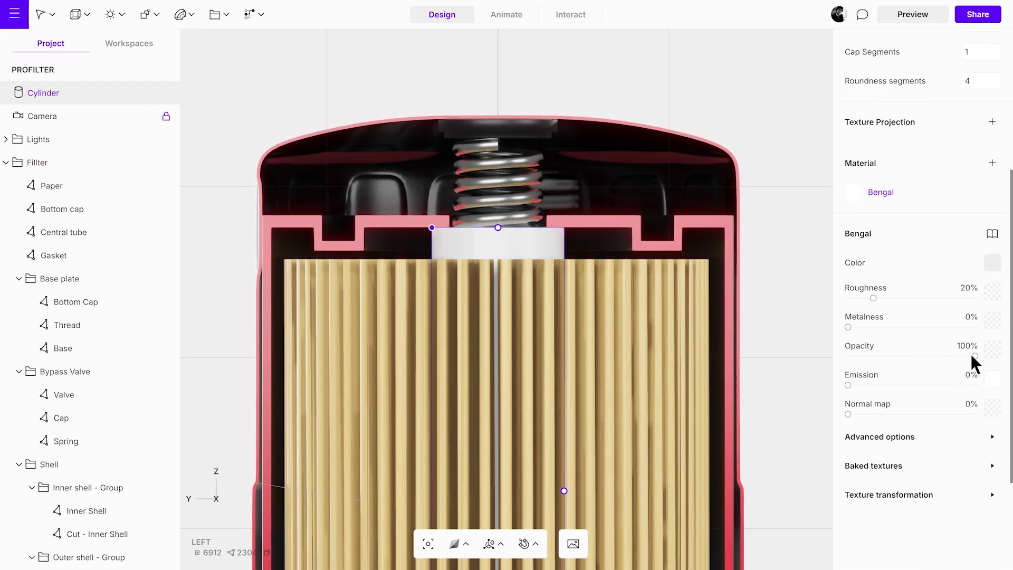
left_click_drag(977, 357, 839, 355)
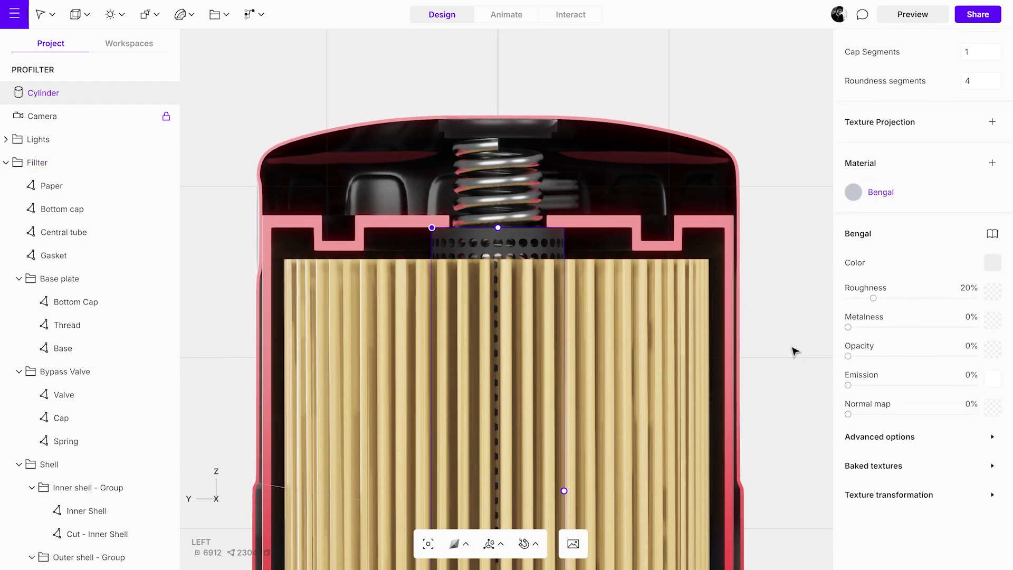
double_click(64, 94)
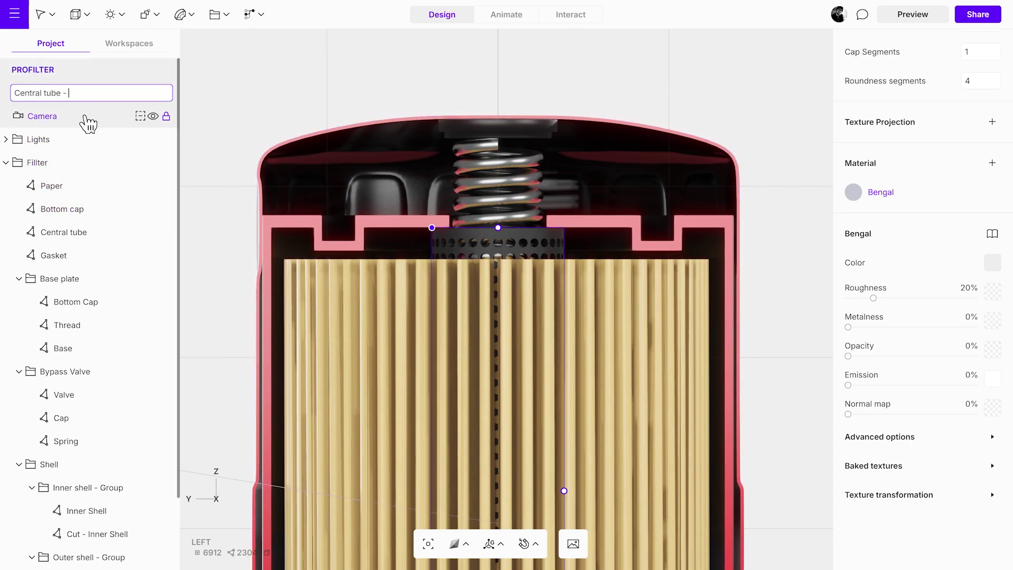
type("Central tube - Ghost object")
key("Return")
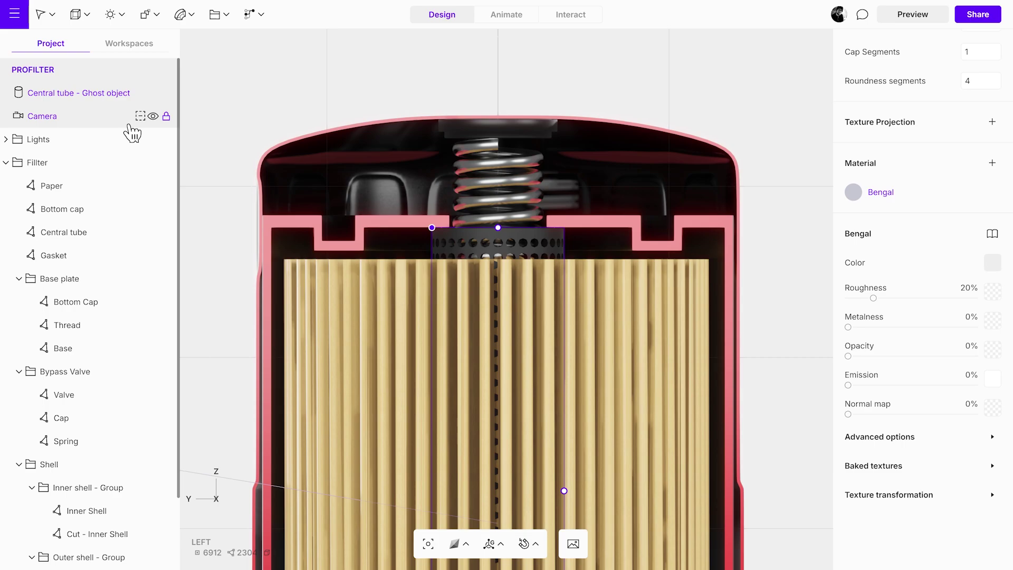
Add a second While hovering trigger targeting Central tube - Ghost object to the Central tube interaction, and preview it from the scene camera
left_click(140, 116)
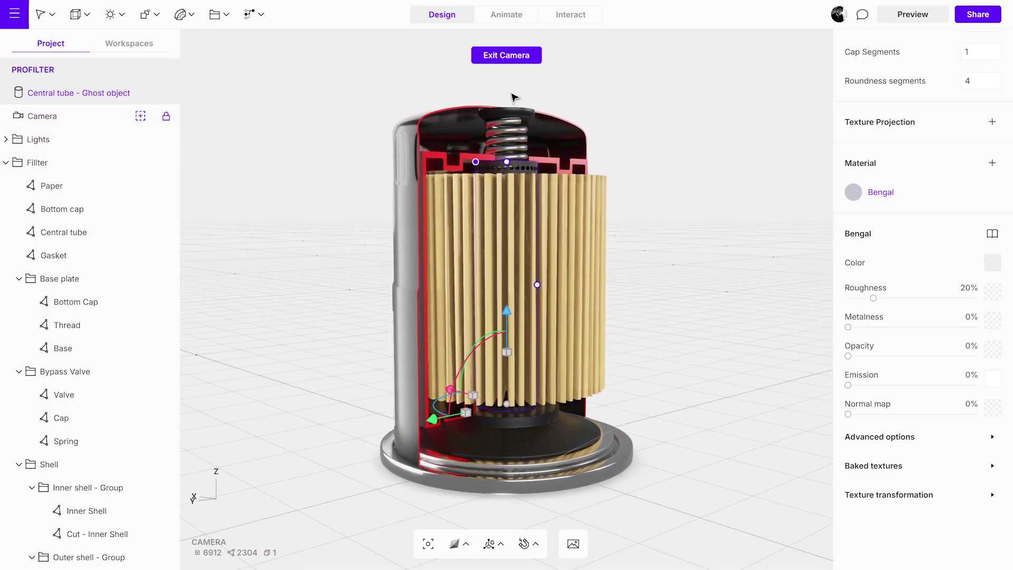
left_click(566, 24)
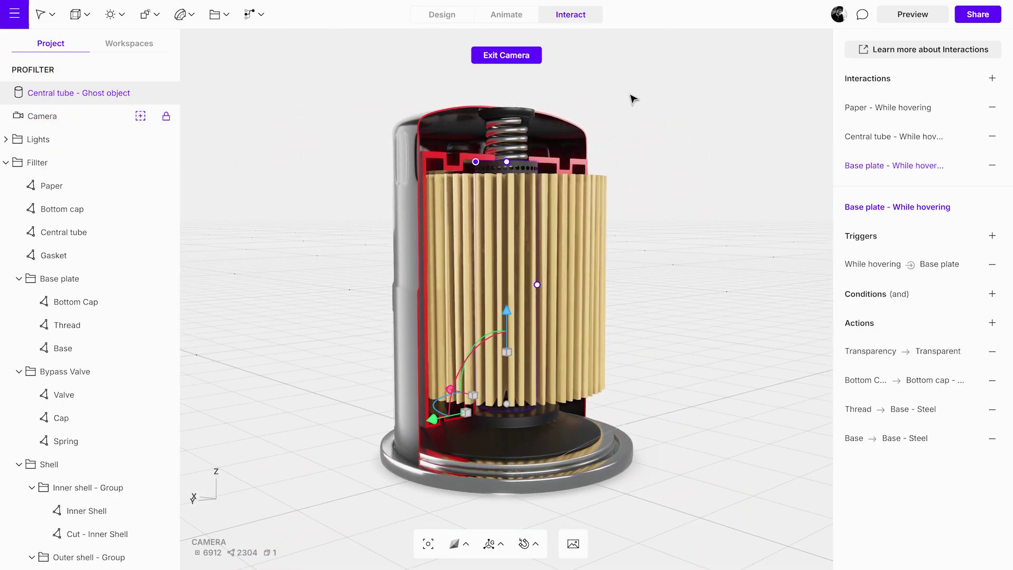
left_click(848, 139)
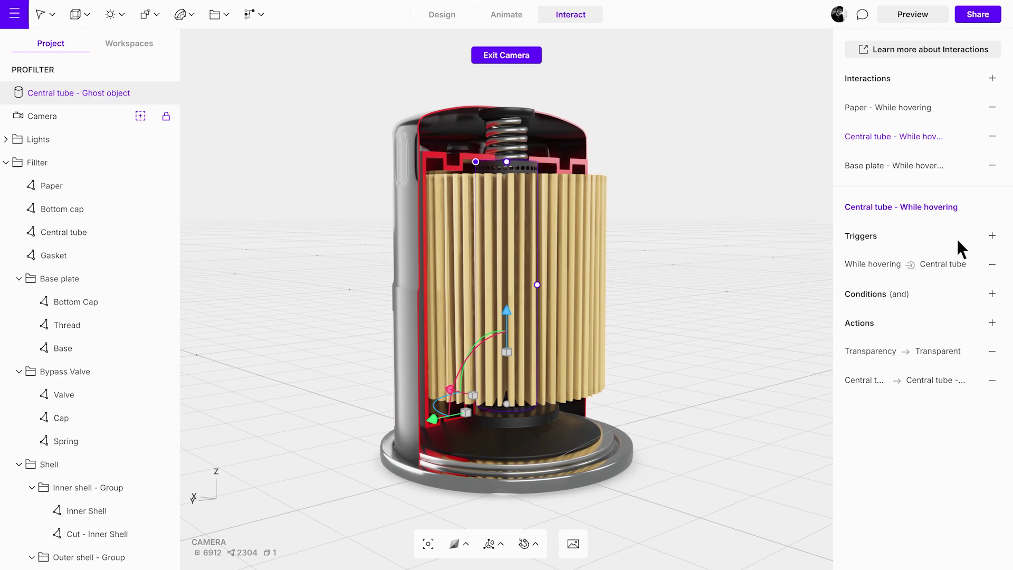
left_click(993, 236)
left_click(967, 342)
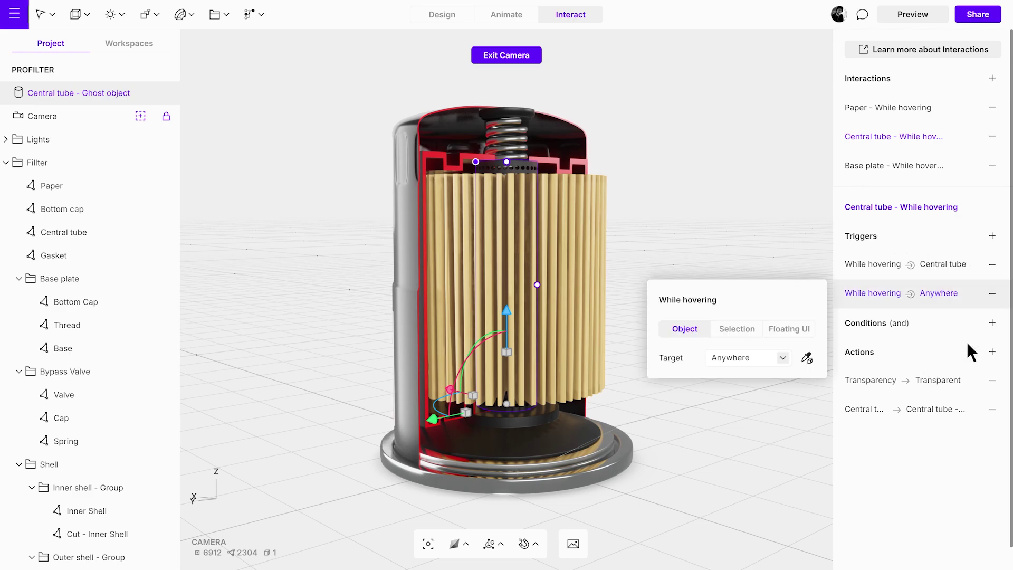
left_click(807, 359)
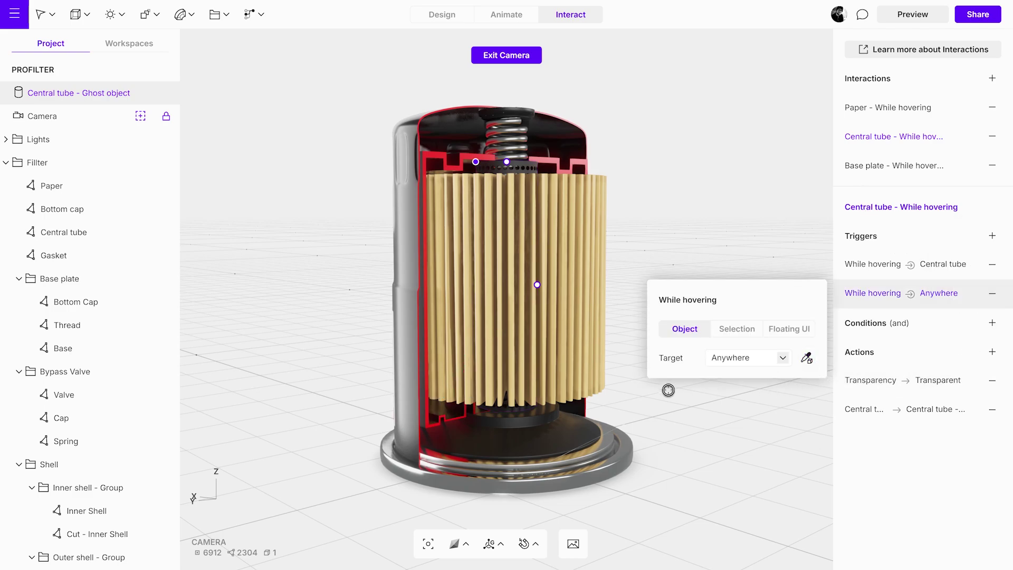
left_click(120, 97)
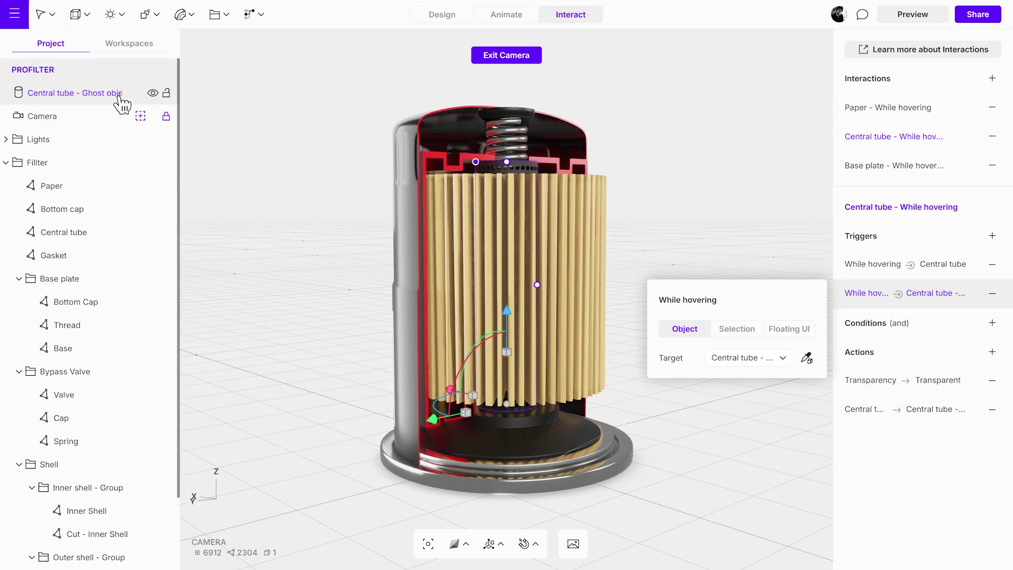
left_click(918, 17)
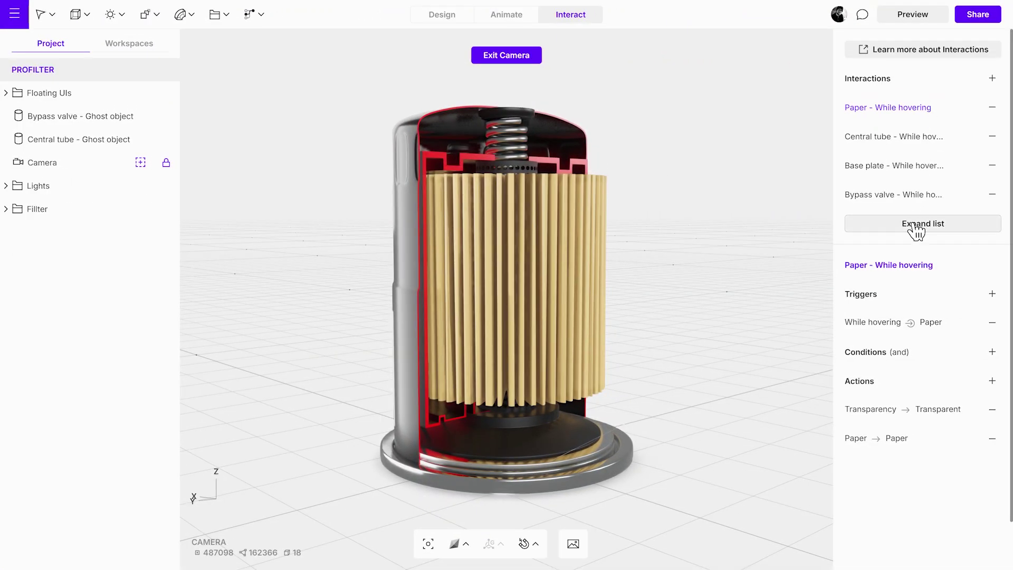
Examine the full interaction list and the Paper, Center tube and Base plate floating UI cards
left_click(917, 224)
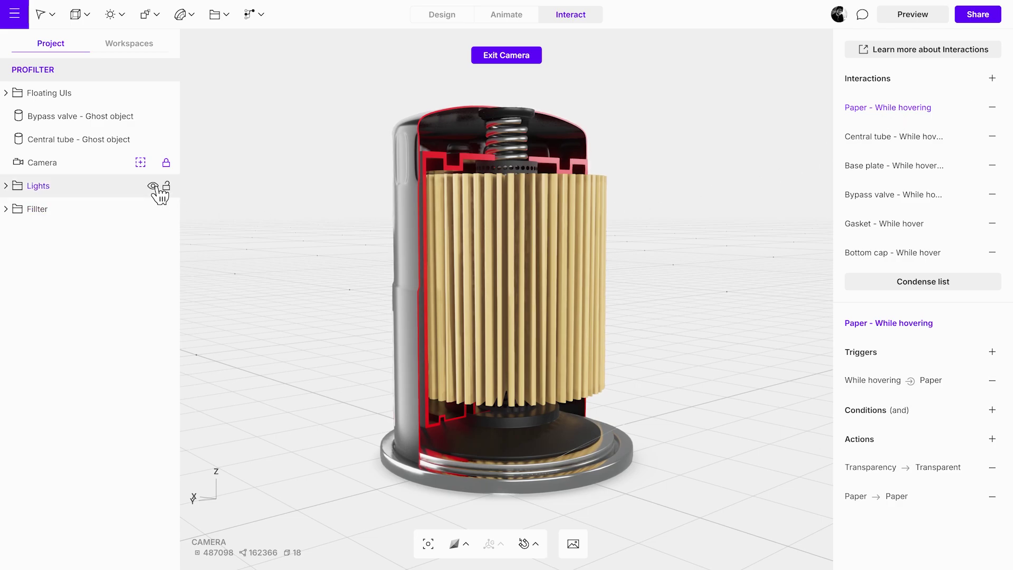
left_click(8, 95)
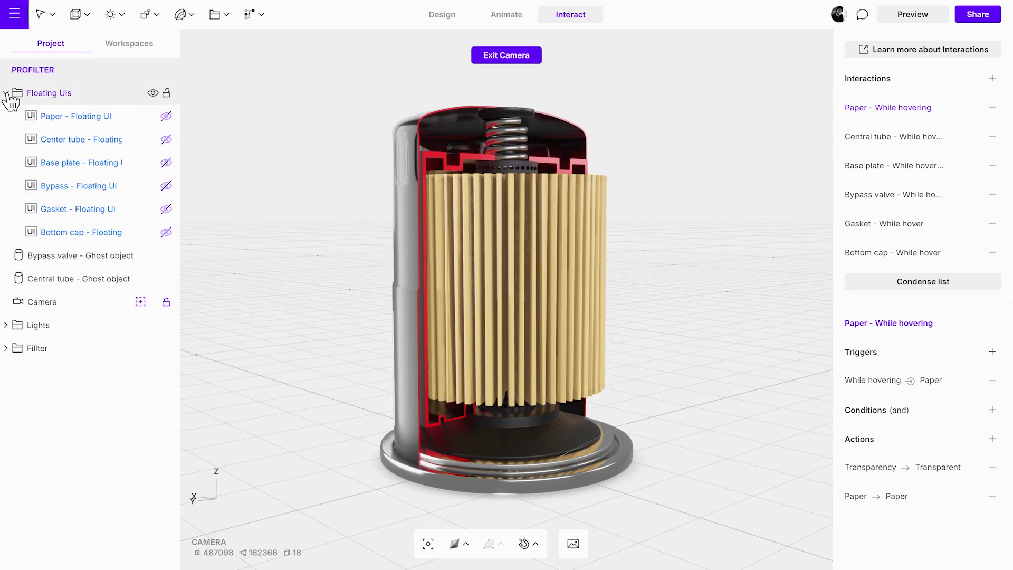
left_click(108, 124)
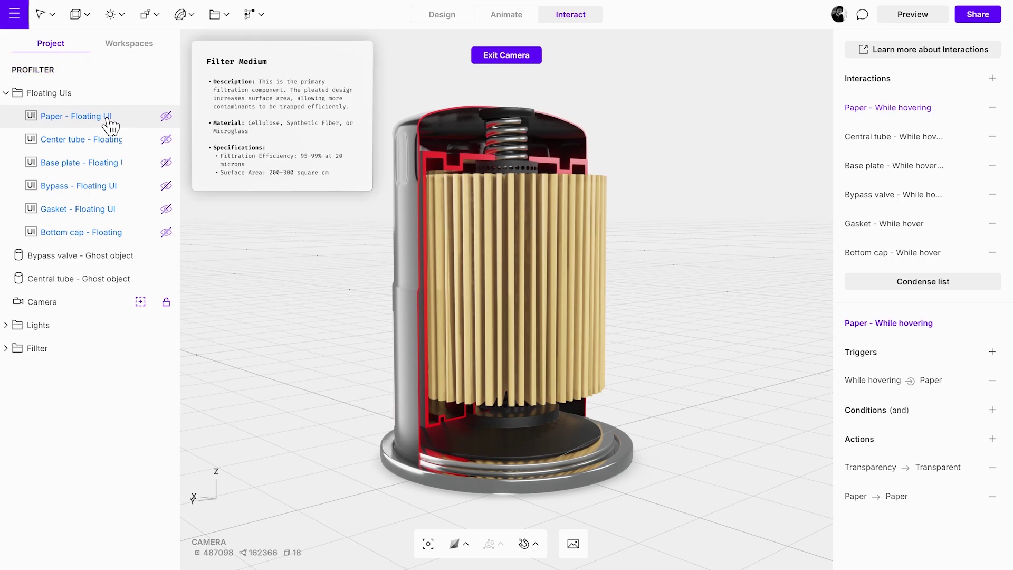
left_click(105, 138)
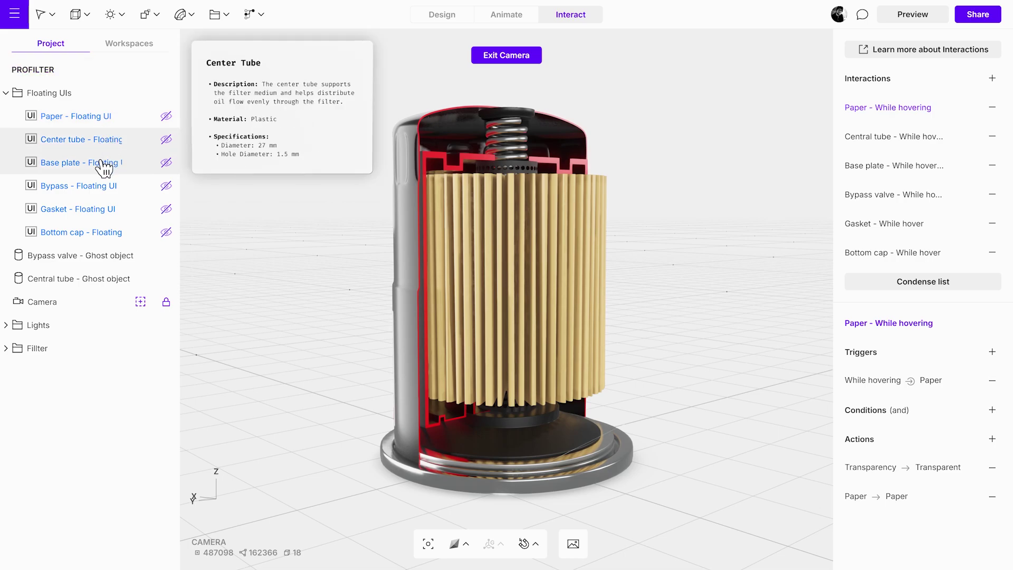
left_click(104, 167)
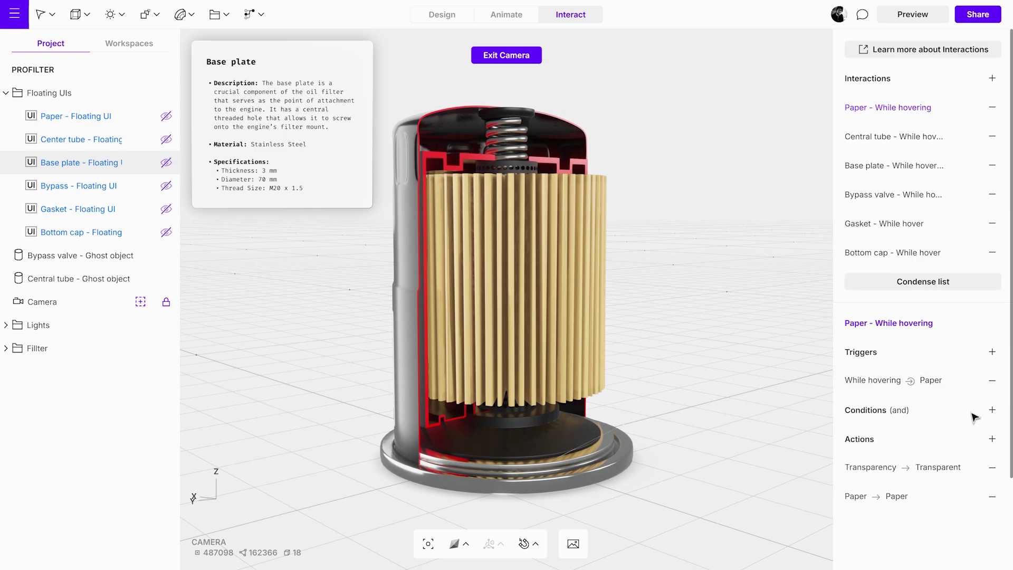
Add a Visibility action to the Paper - While hovering interaction that toggles the Paper - Floating UI
left_click(999, 444)
scroll(998, 458, "down", 2)
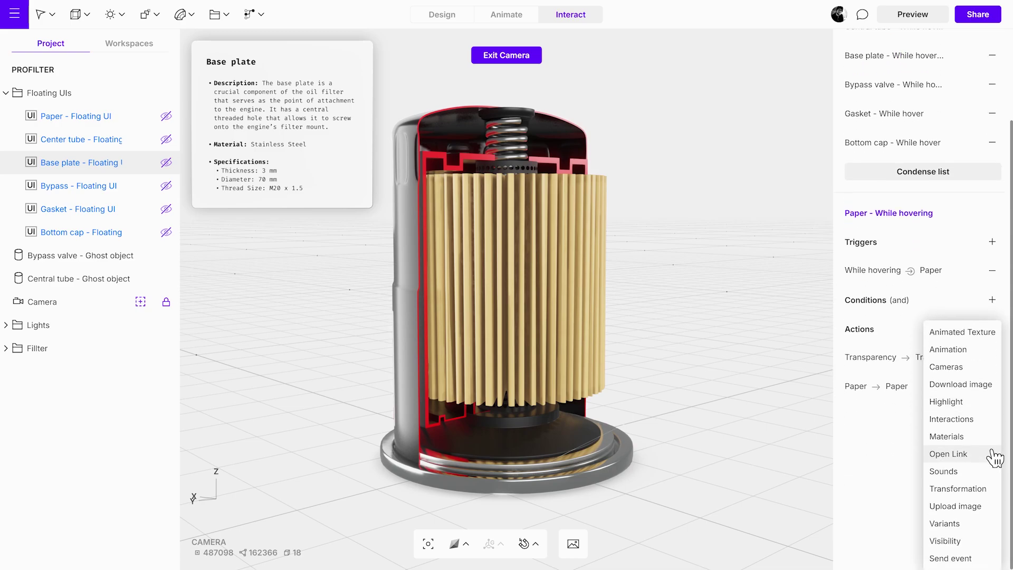
left_click(948, 541)
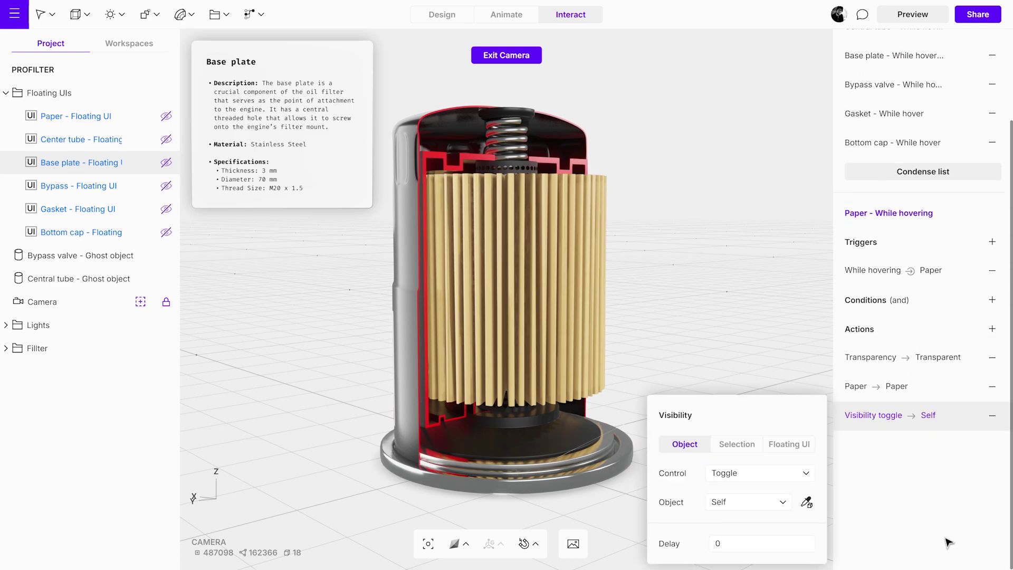
left_click(795, 446)
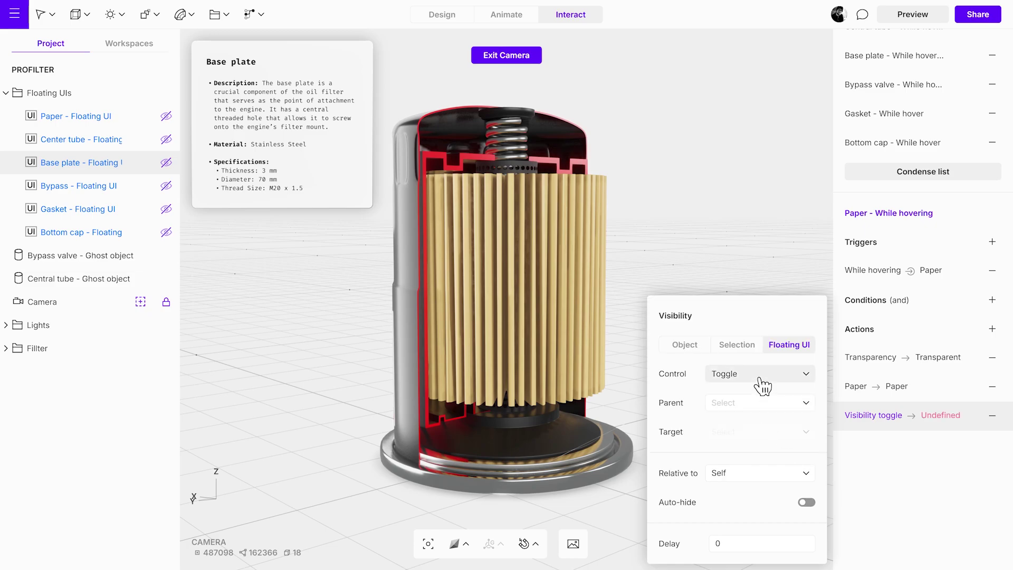
left_click(765, 403)
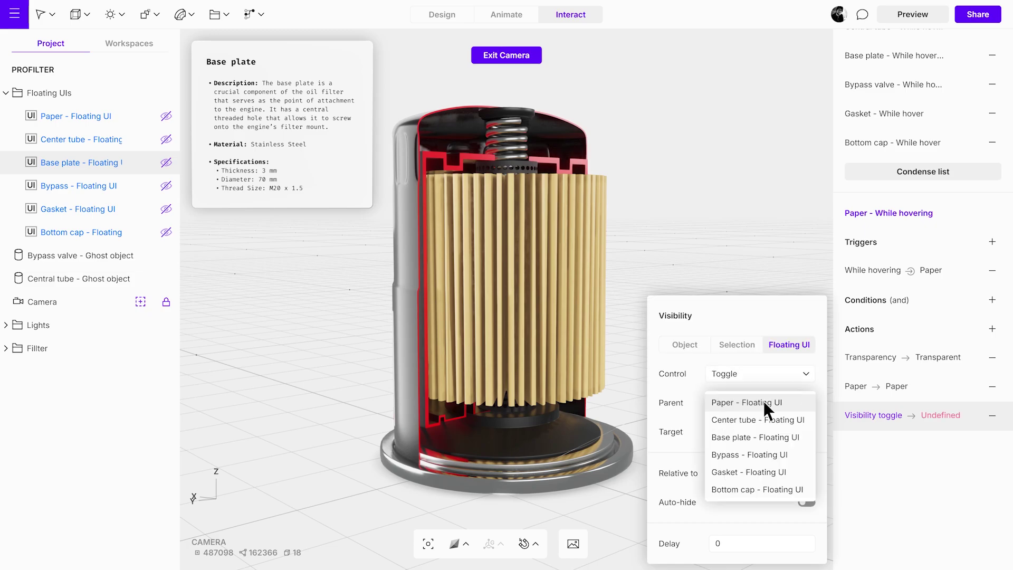
left_click(724, 404)
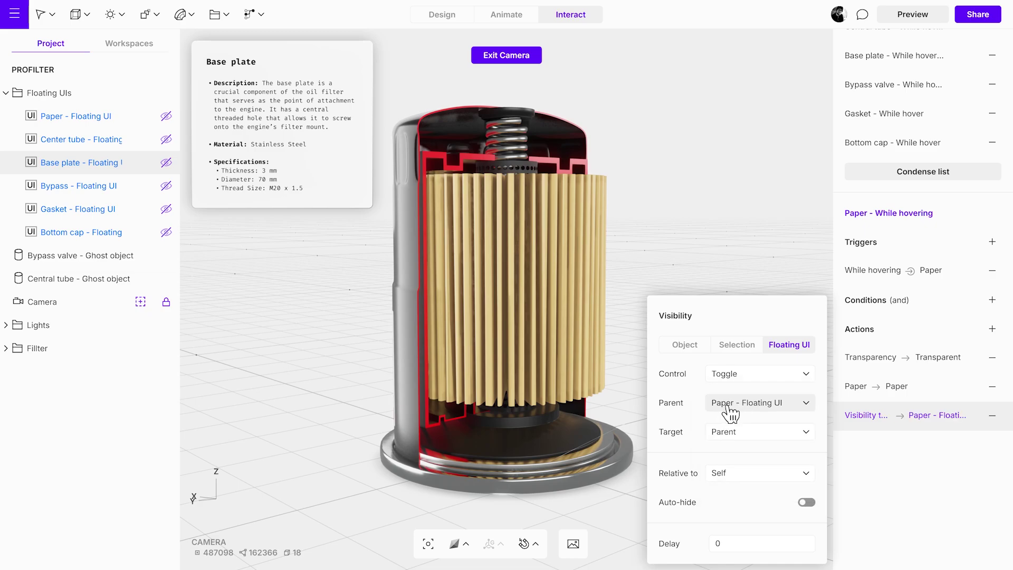
Make the Paper card's visibility action relative to Canvas with Auto-hide enabled, and preview it by pointing at the paper
left_click(719, 480)
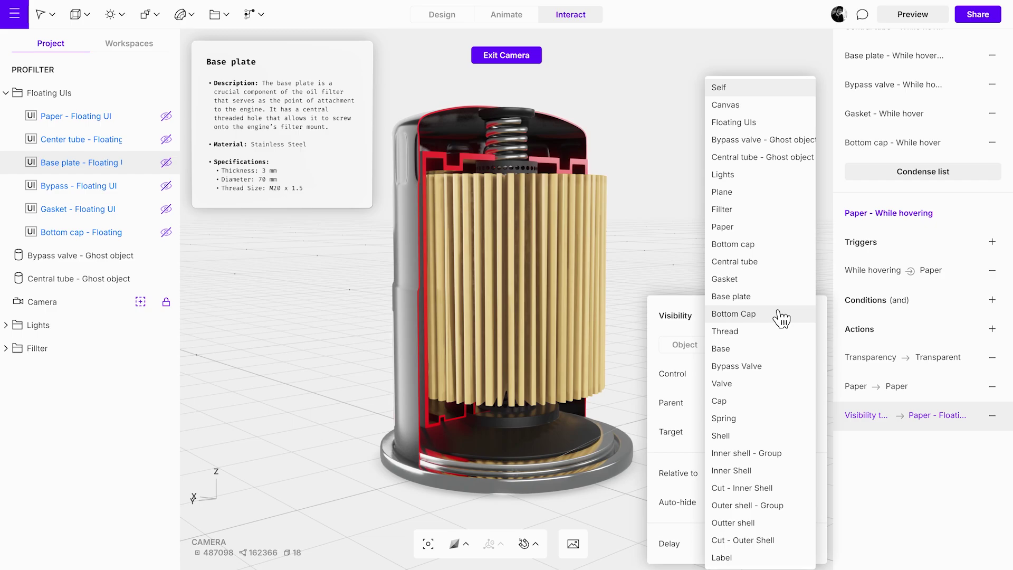
left_click(735, 106)
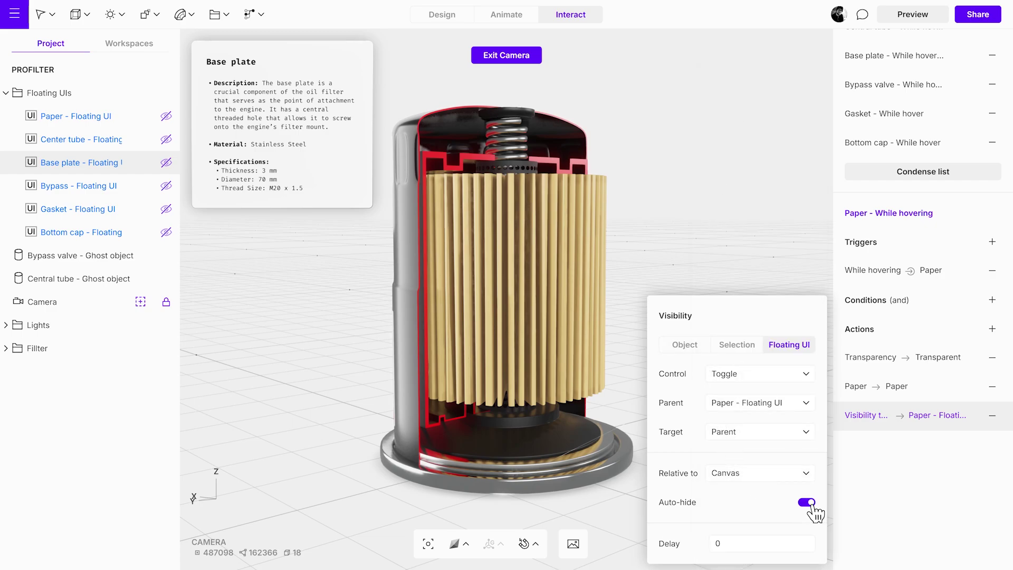
left_click(914, 15)
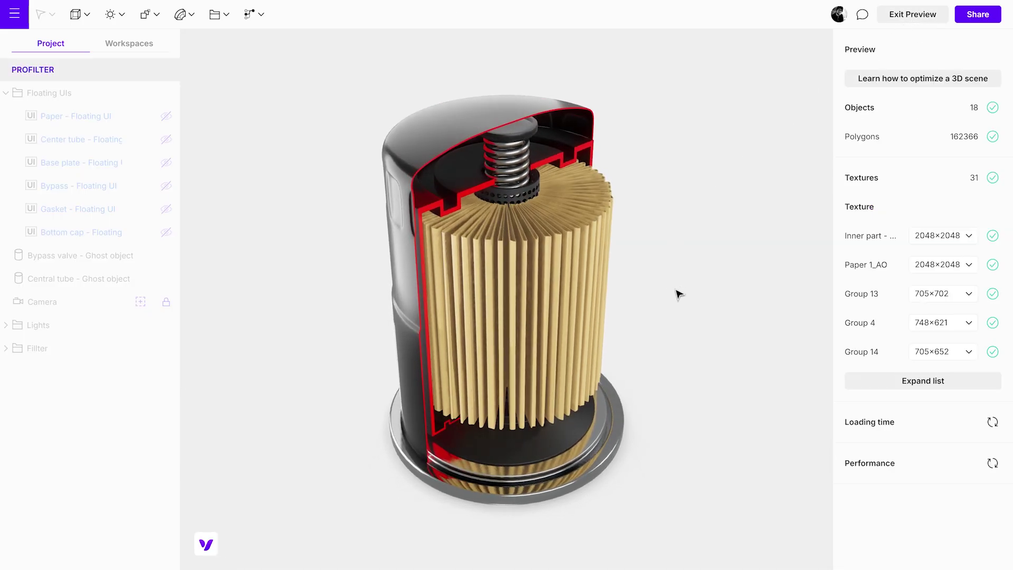
mouse_move(576, 302)
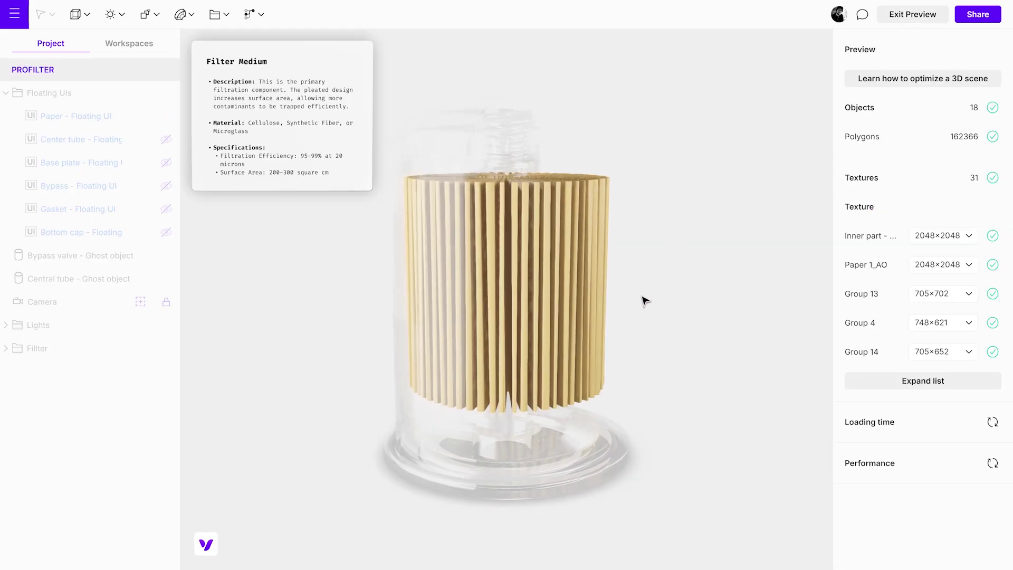